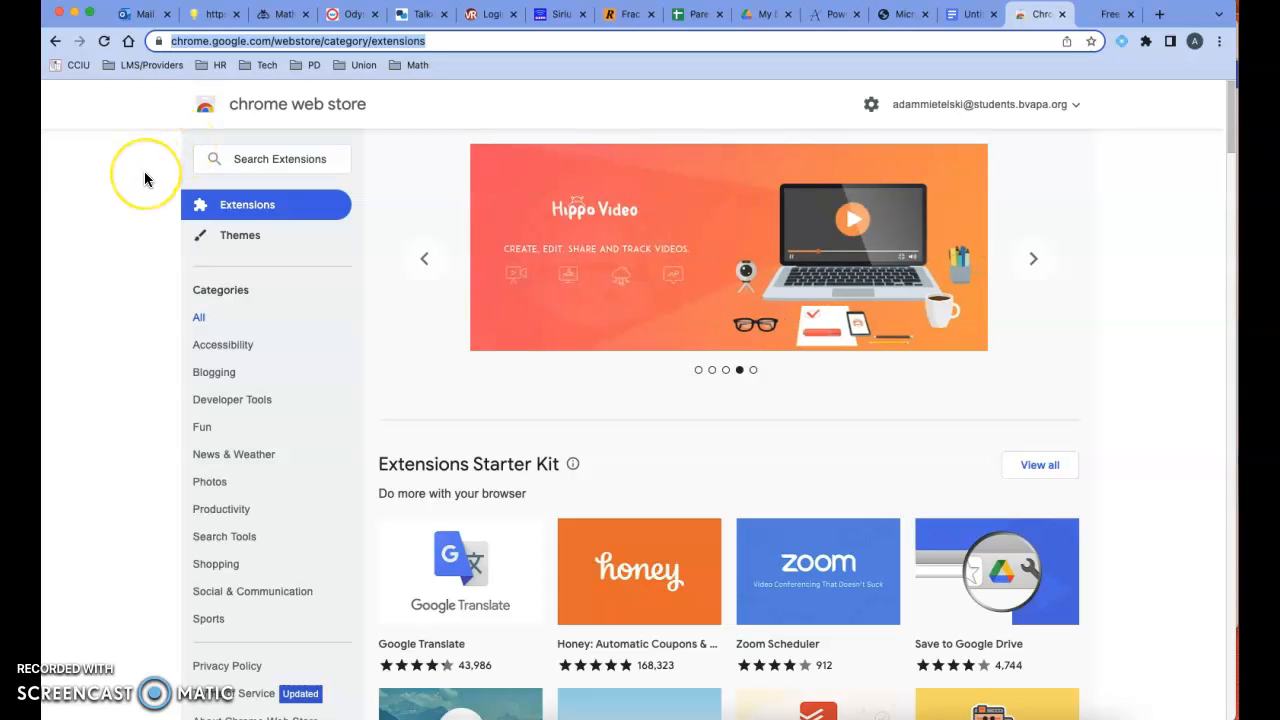
# - Search the Chrome Web Store extensions for "equatio" and open the Equatio - Math made digital page
pyautogui.click(145, 179)
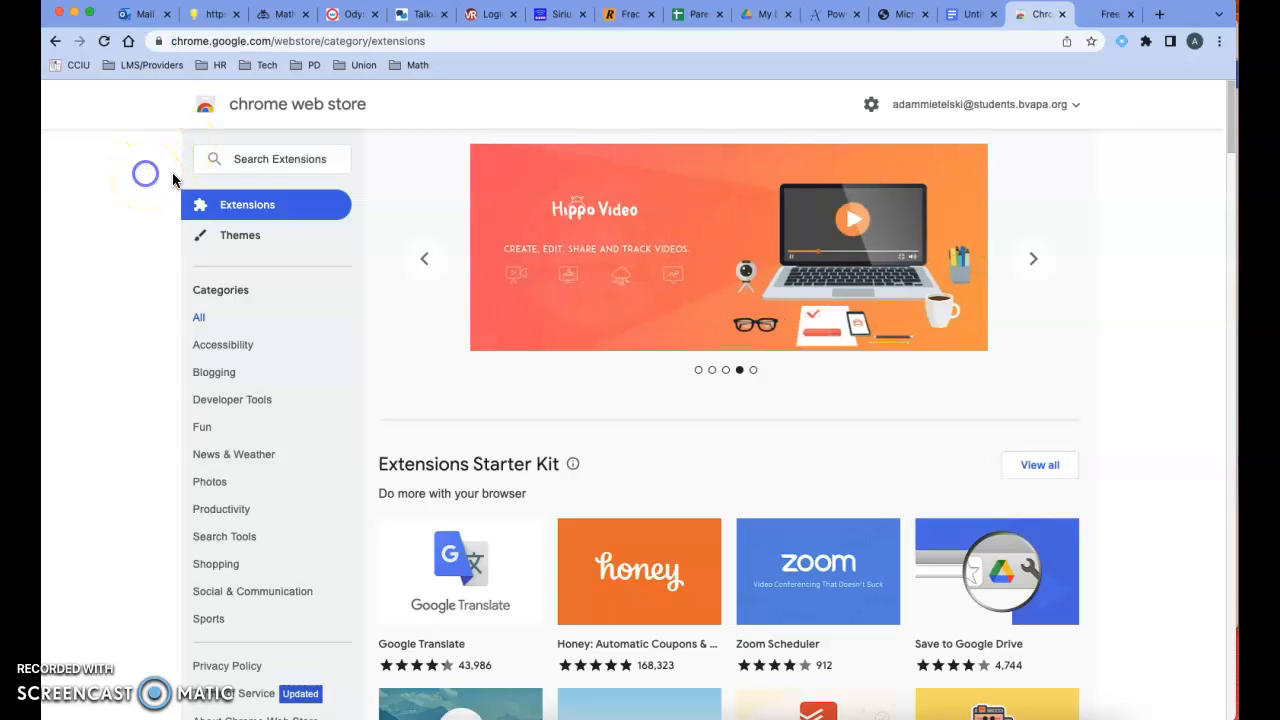
pyautogui.click(278, 159)
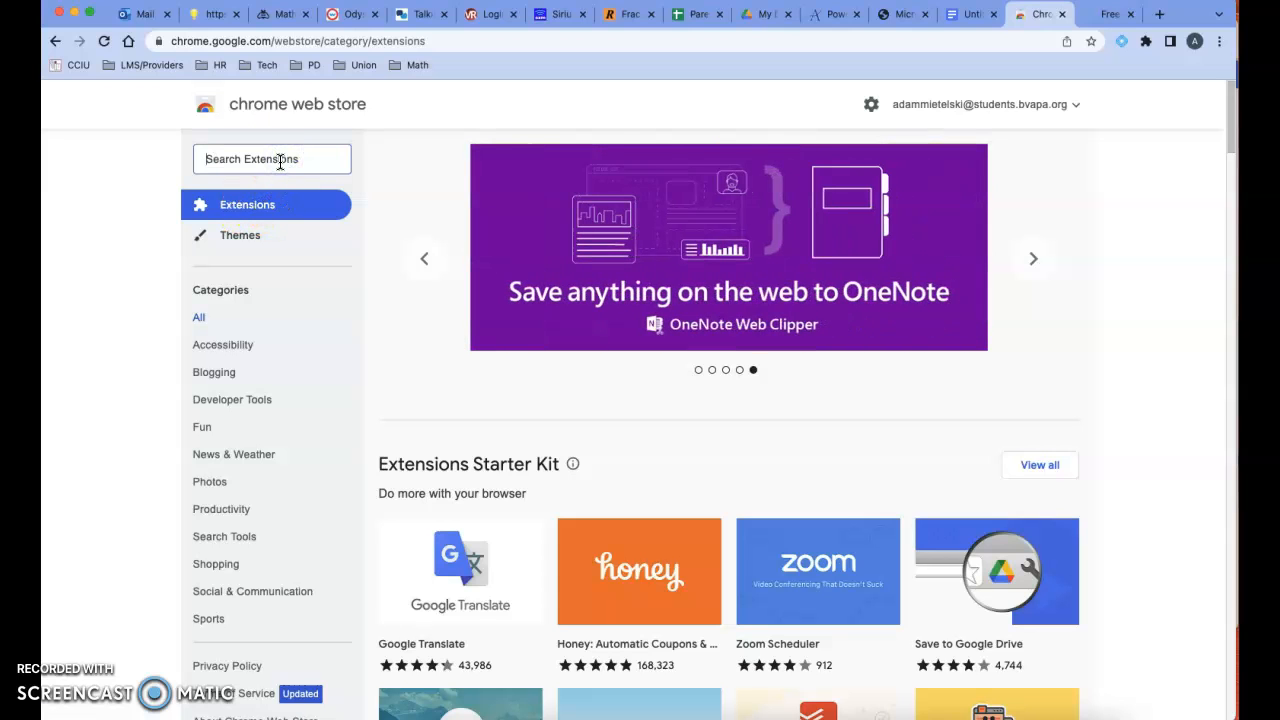
pyautogui.write('equatio')
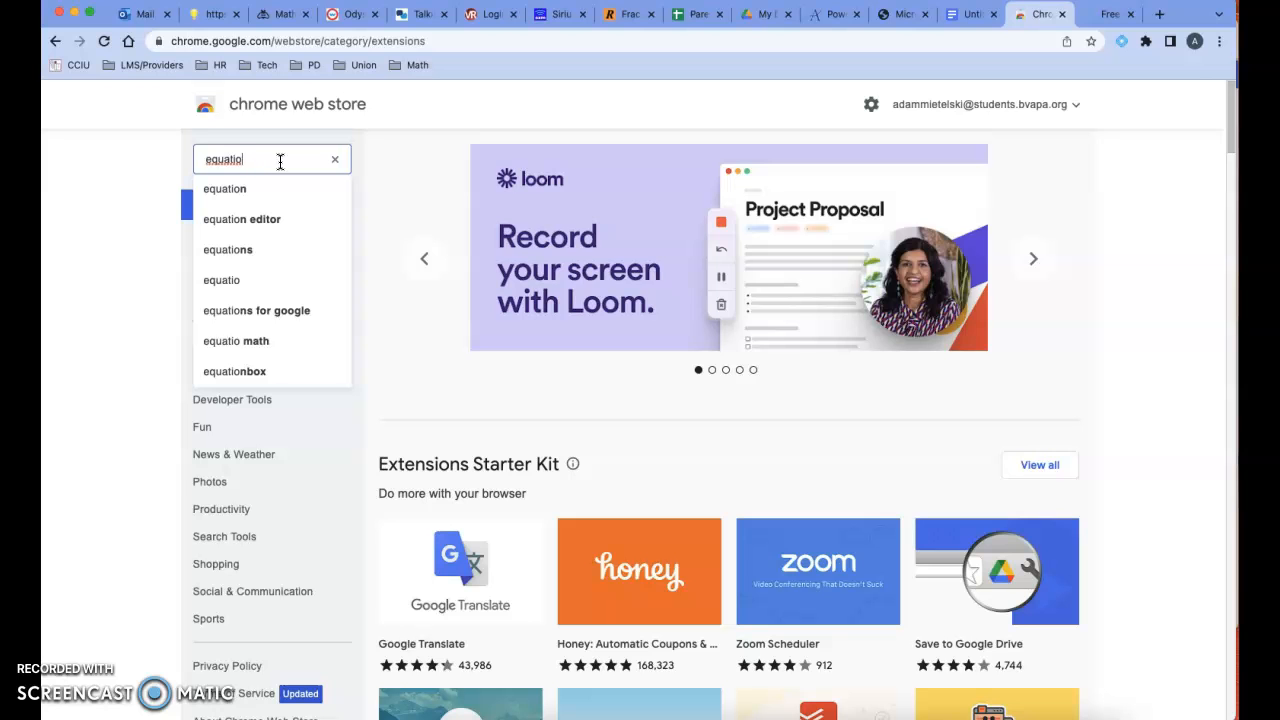
pyautogui.press('Return')
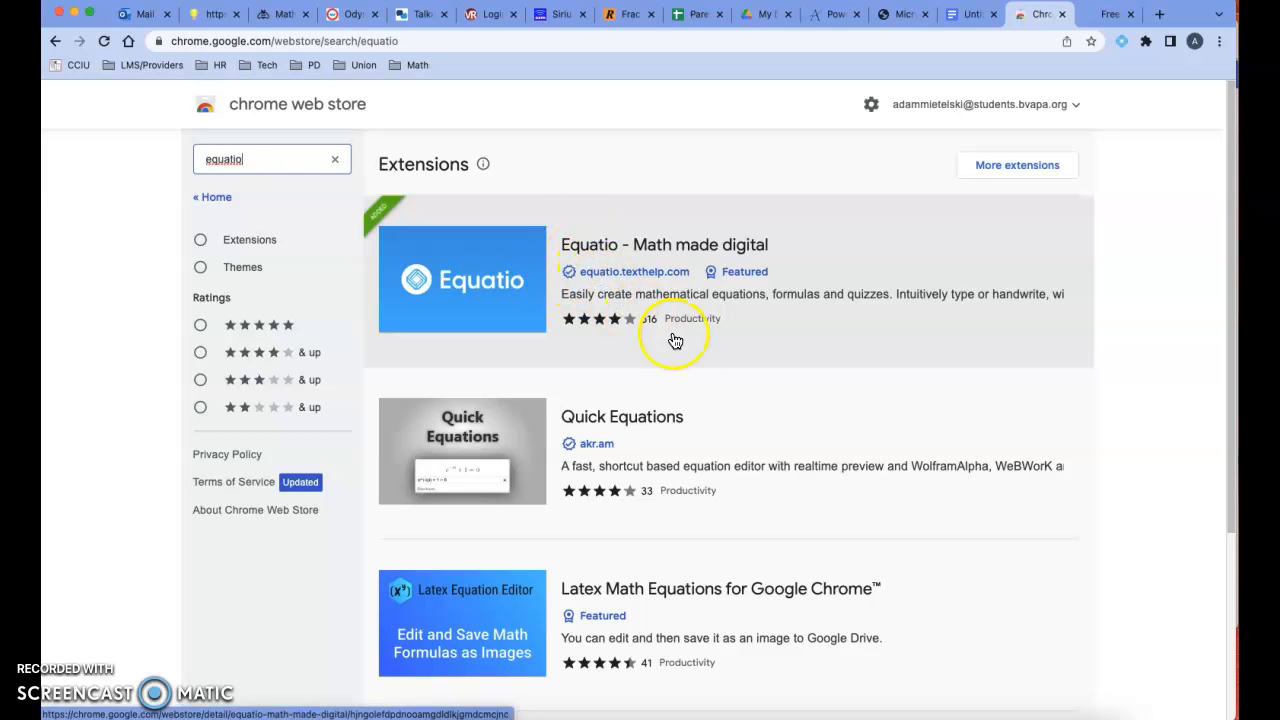
pyautogui.click(660, 250)
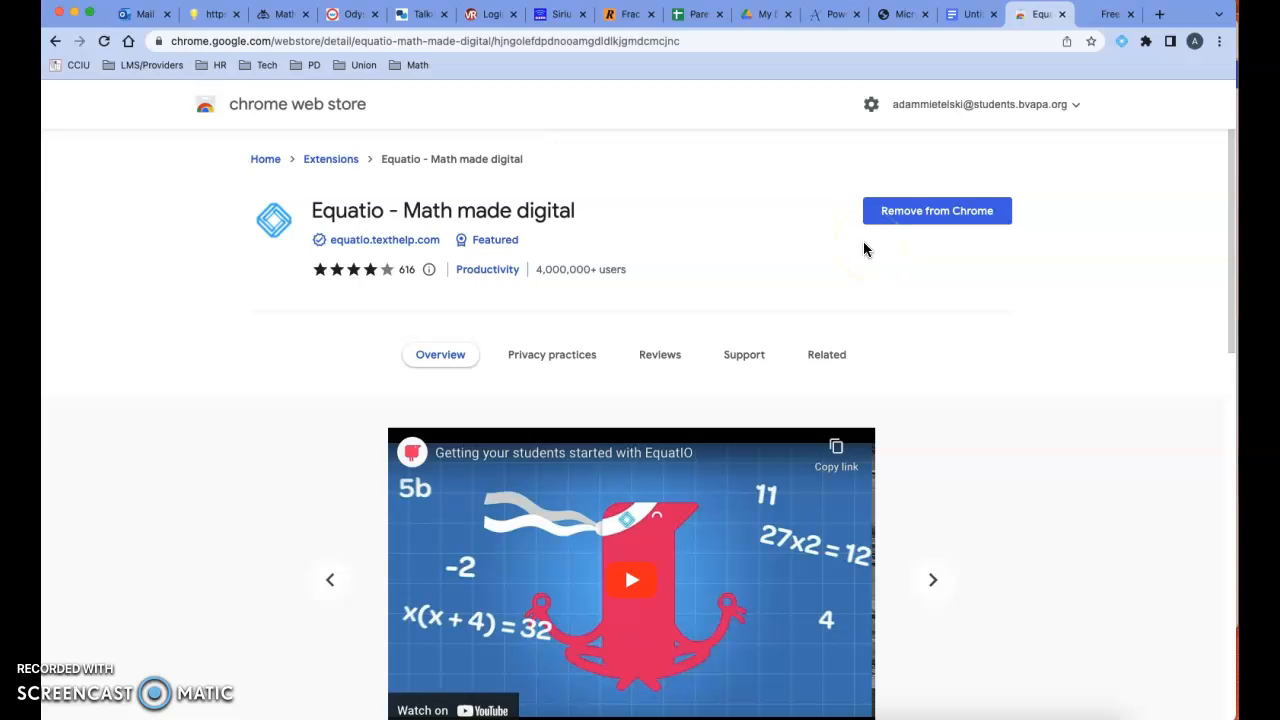
pyautogui.click(1122, 44)
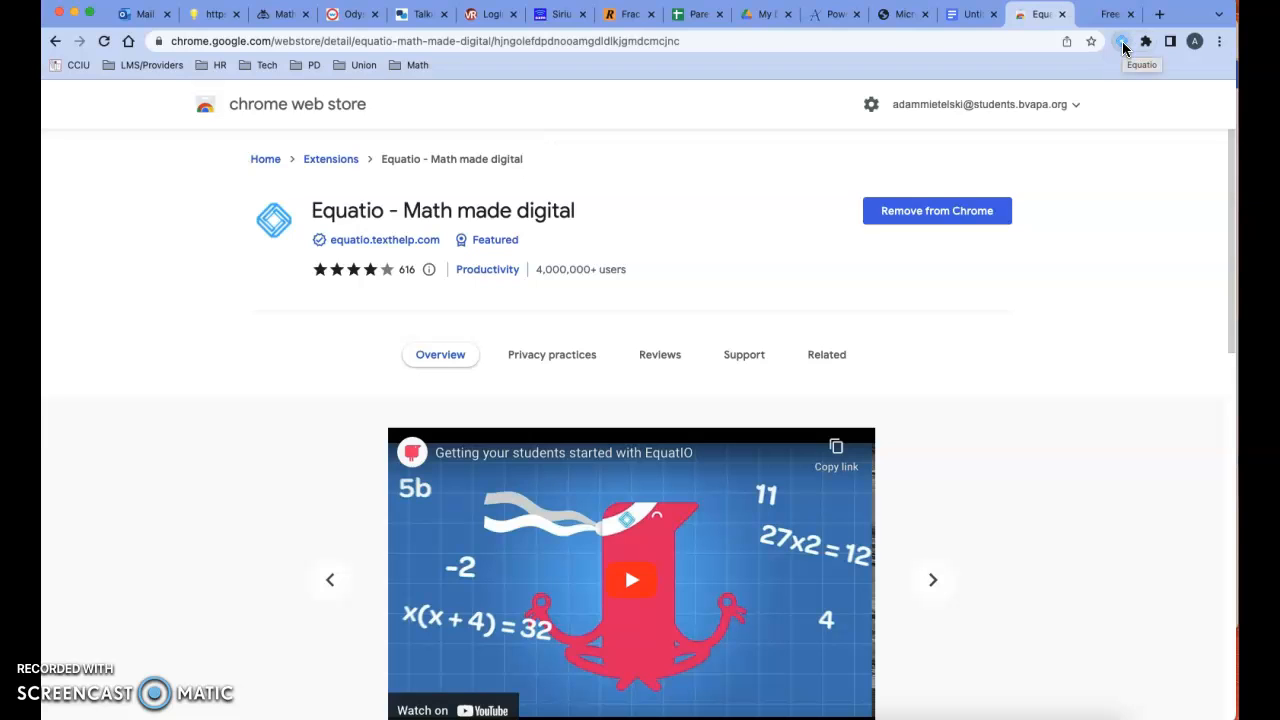
pyautogui.click(1122, 44)
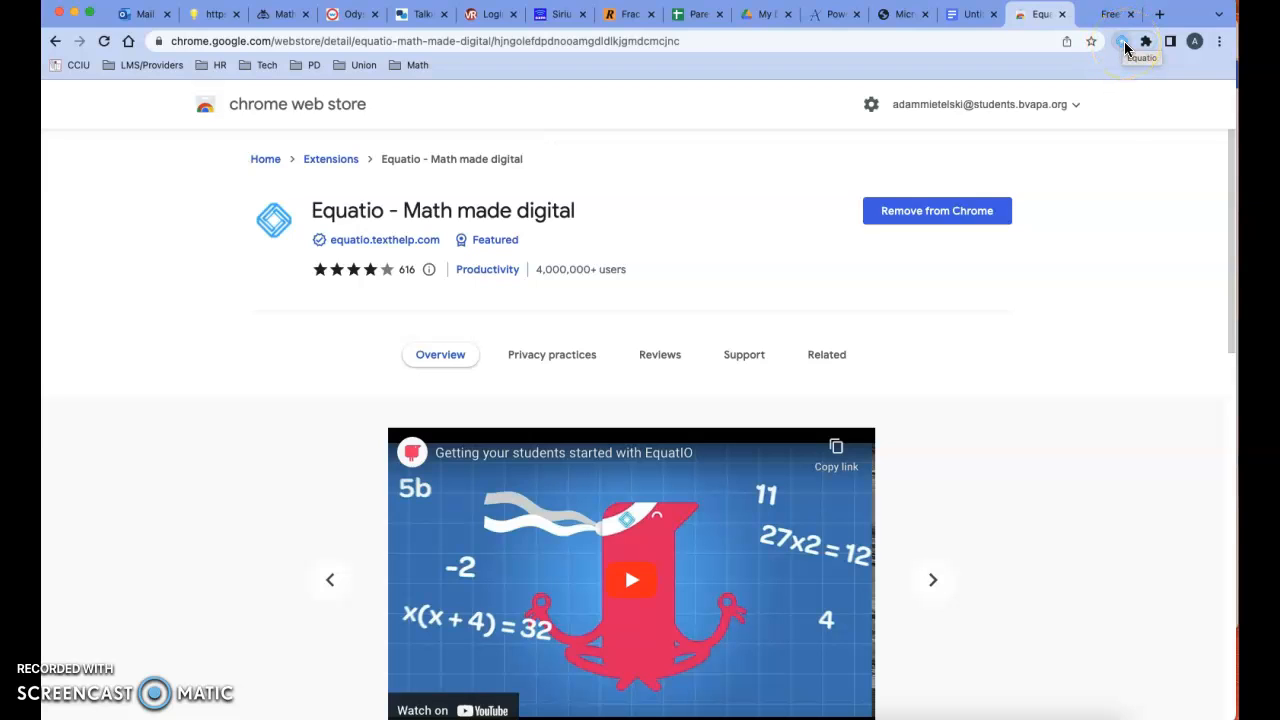
pyautogui.click(1122, 50)
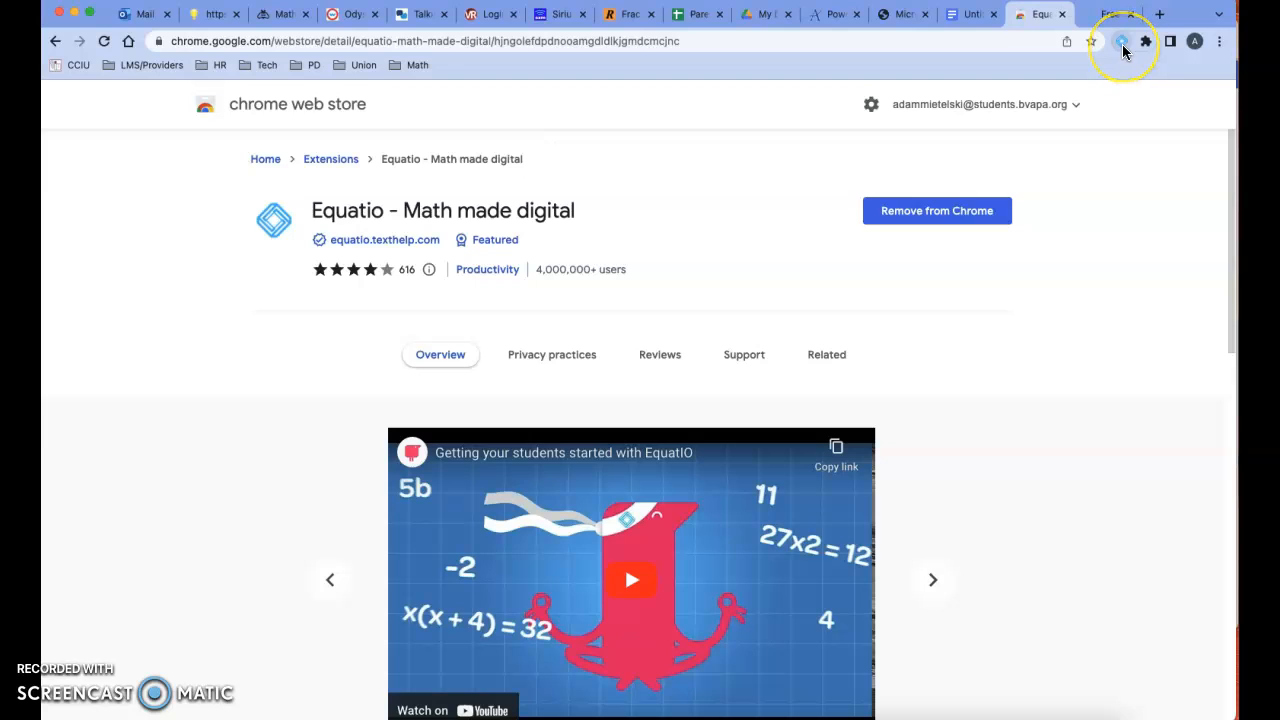
pyautogui.click(1076, 197)
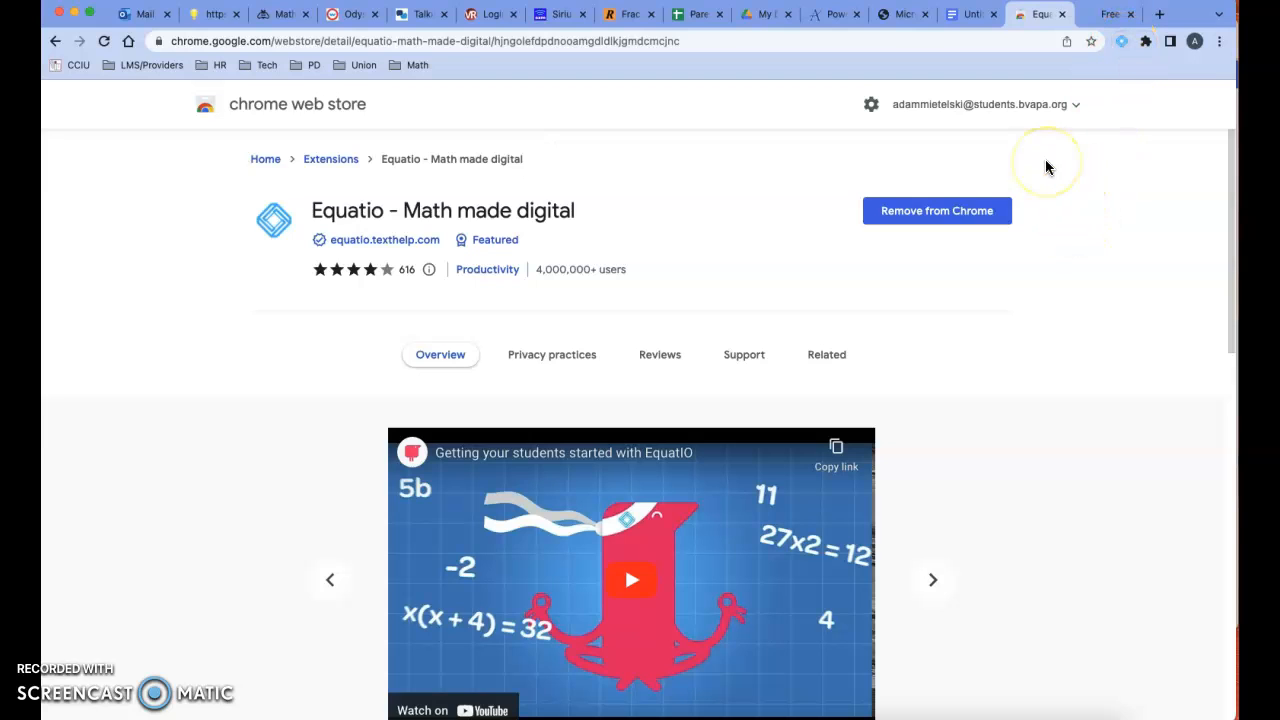
# - View the Powers Properties worksheet PDF, then switch to the untitled Google Docs document
pyautogui.click(902, 22)
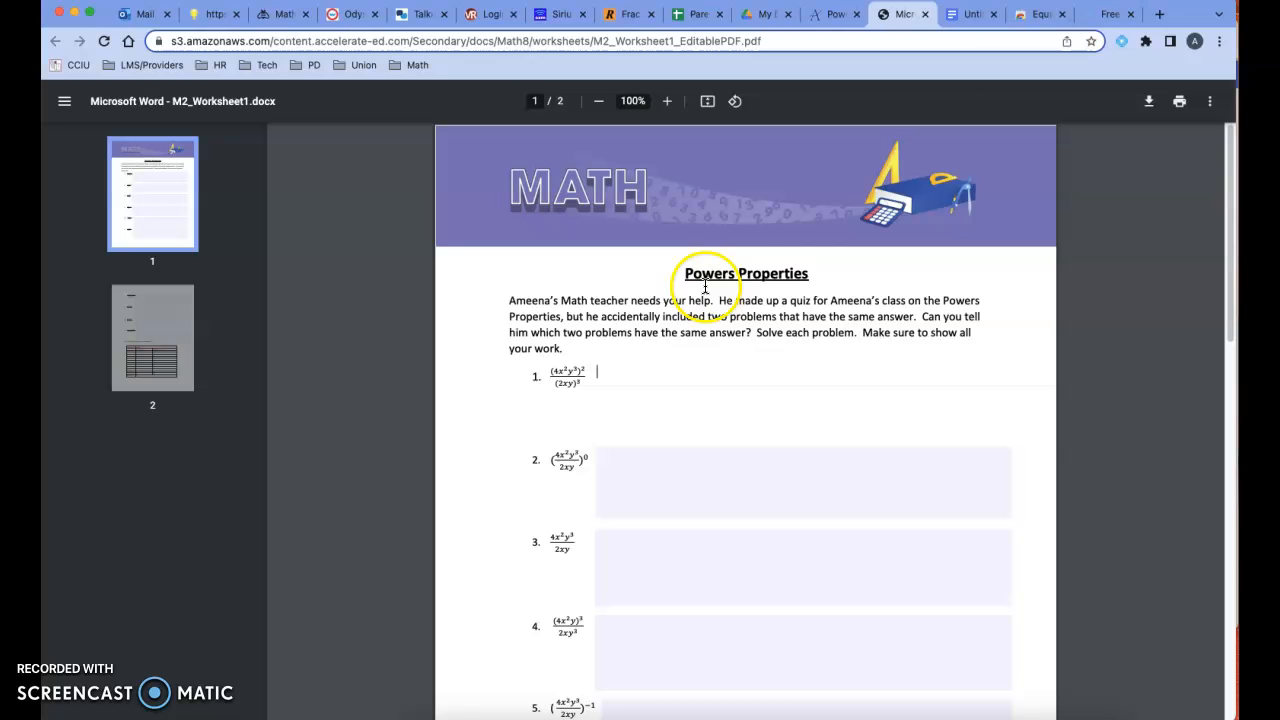
pyautogui.click(955, 16)
pyautogui.click(1122, 41)
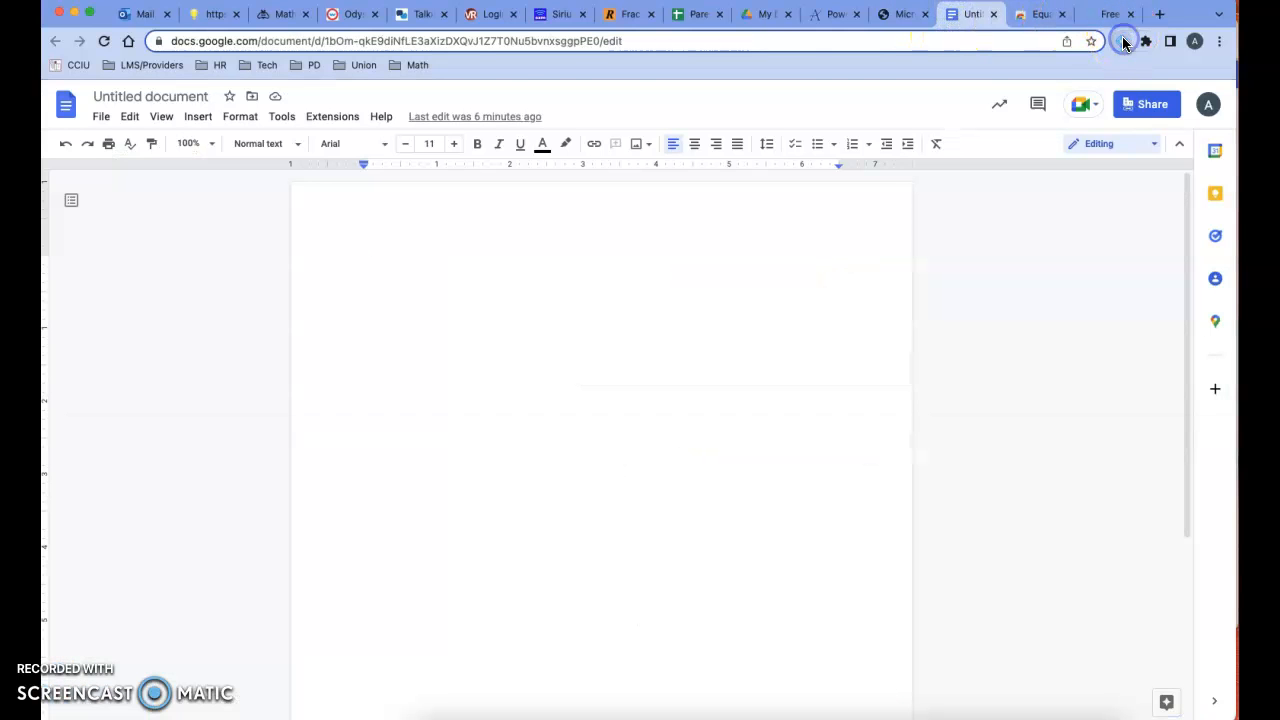
# - Rename the untitled document Power Properties with the owner's surname in parentheses, consulting the worksheet PDF for the title
pyautogui.click(106, 95)
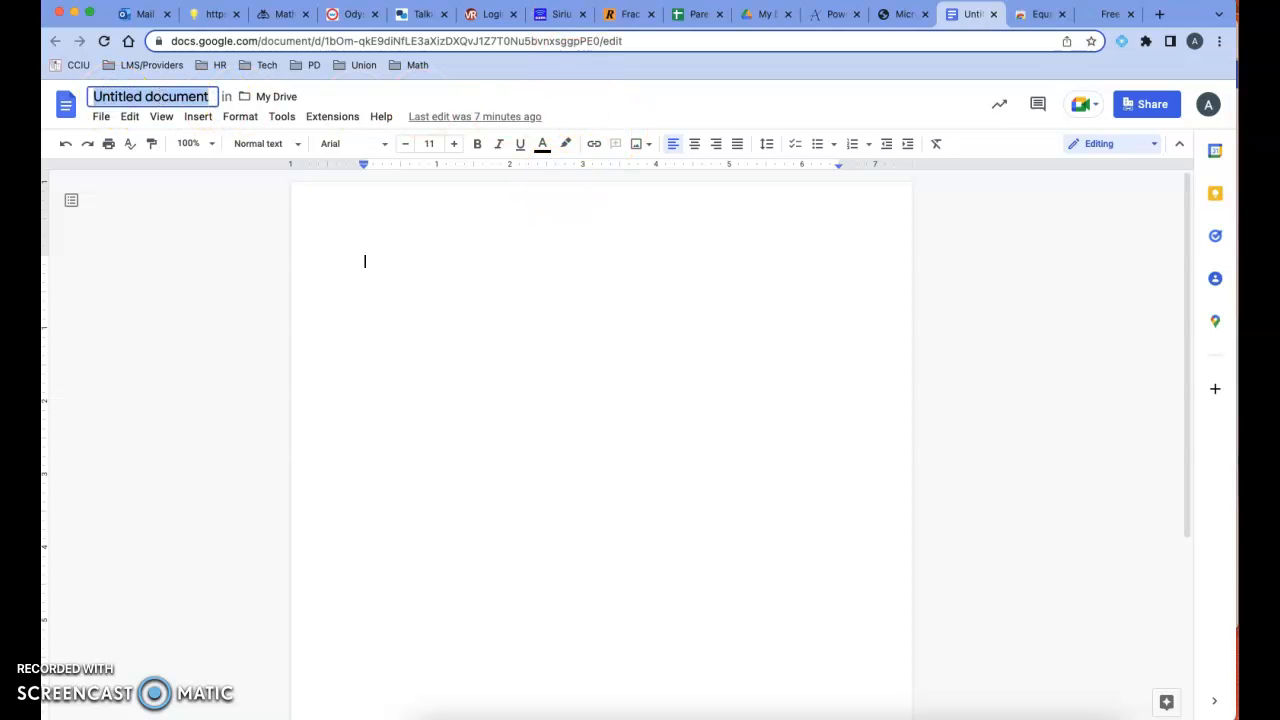
pyautogui.click(897, 15)
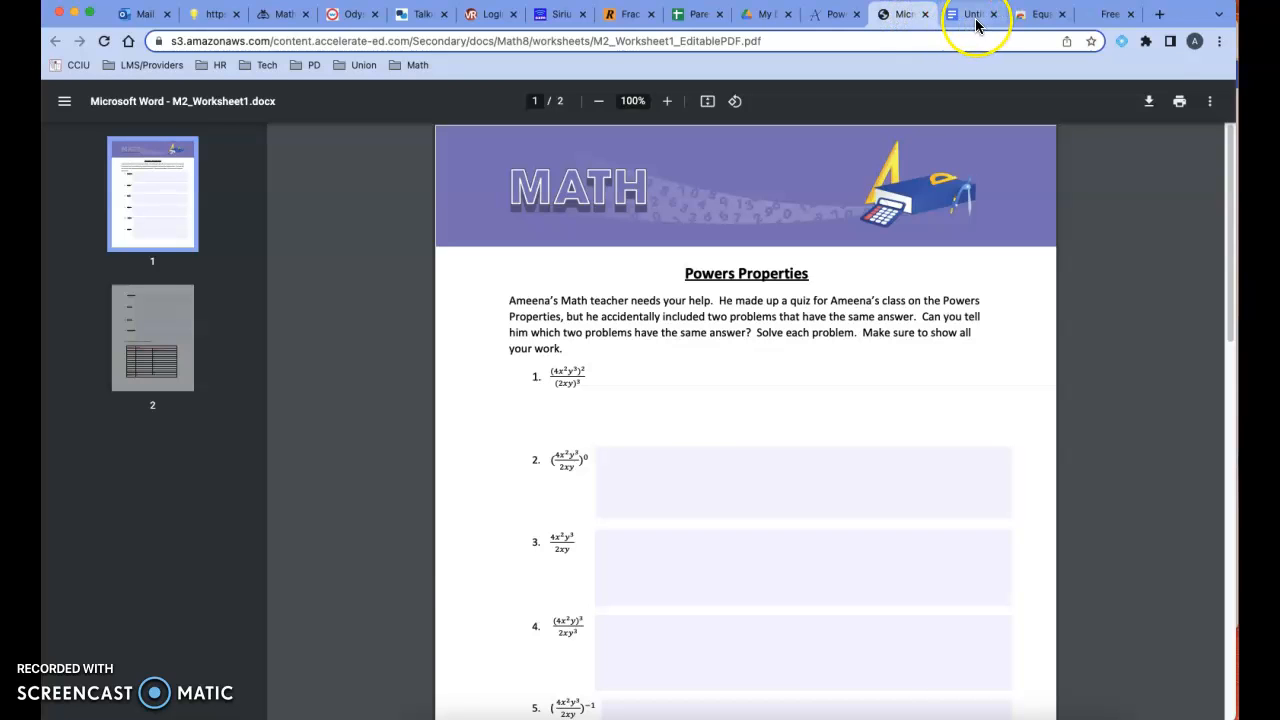
pyautogui.click(975, 16)
pyautogui.write('P')
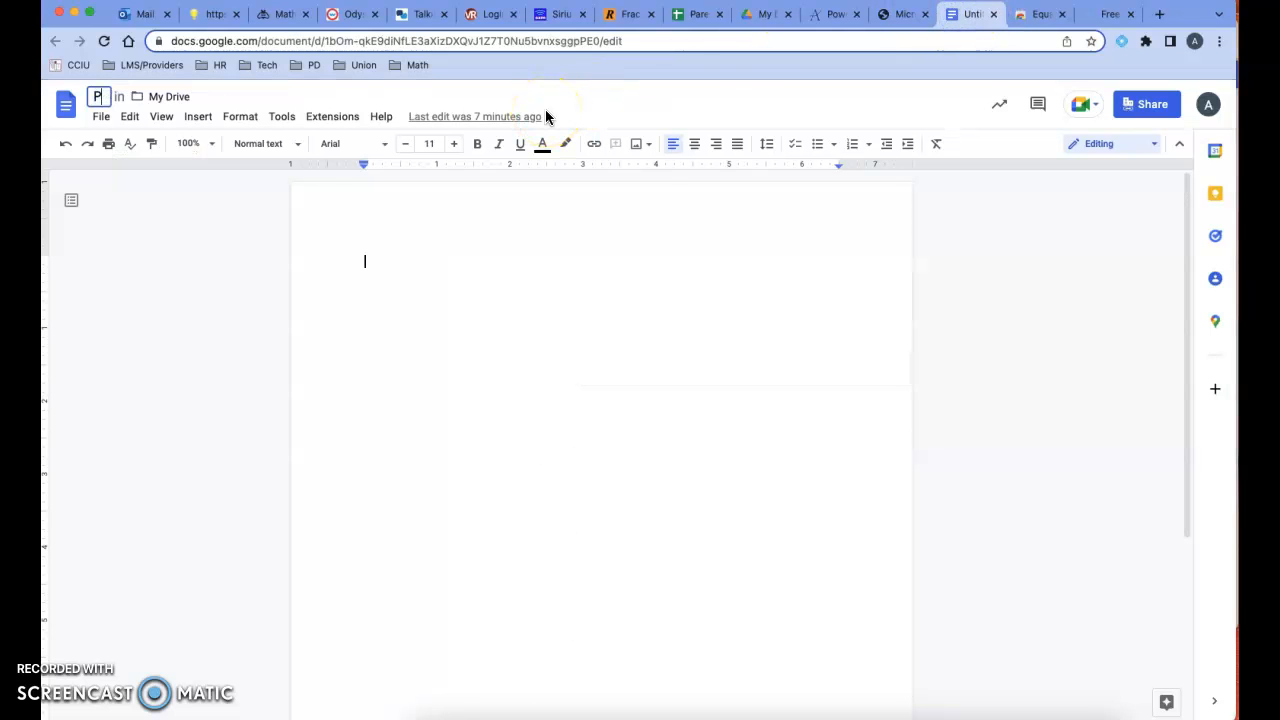
pyautogui.write('ower Proper')
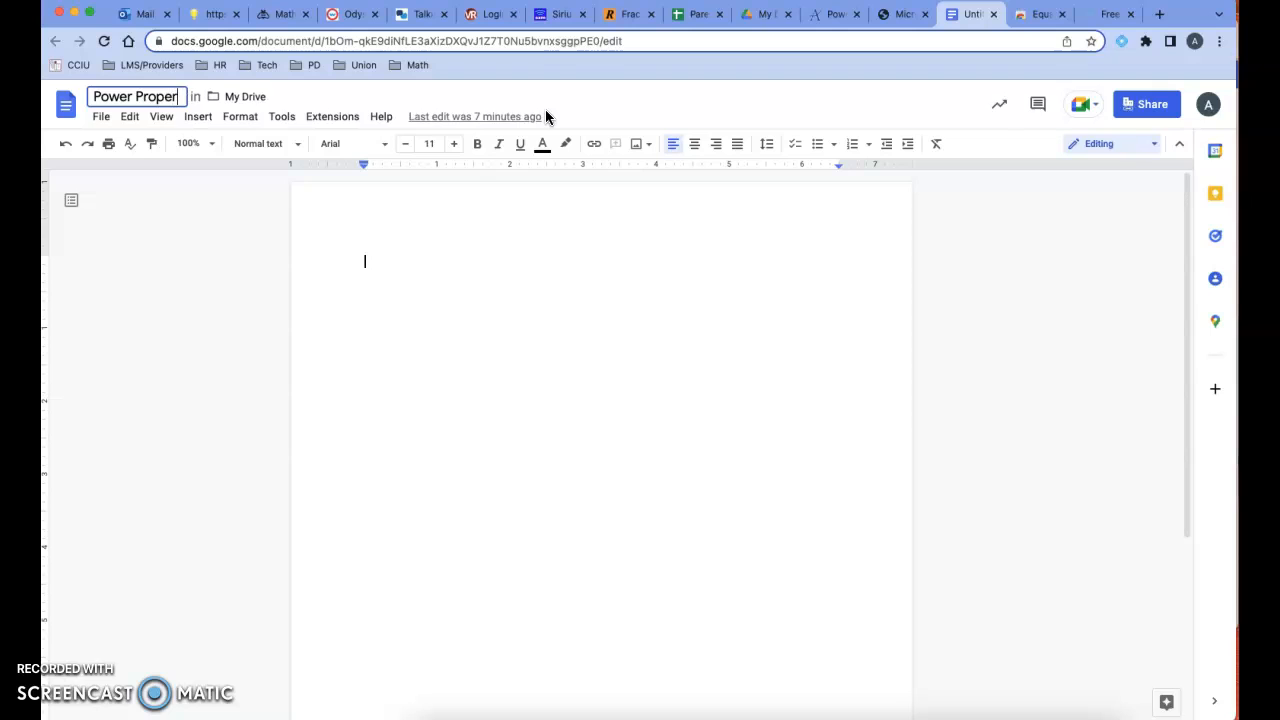
pyautogui.write('ties (Mietel')
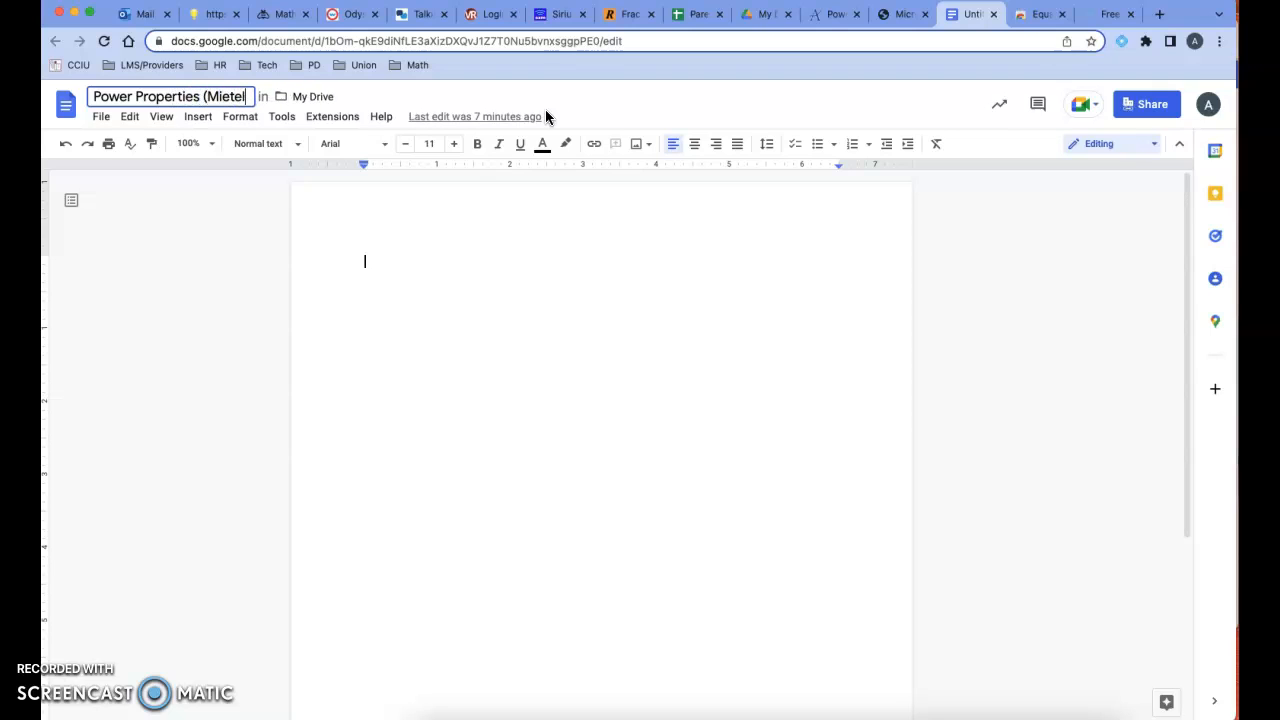
pyautogui.write('ski)')
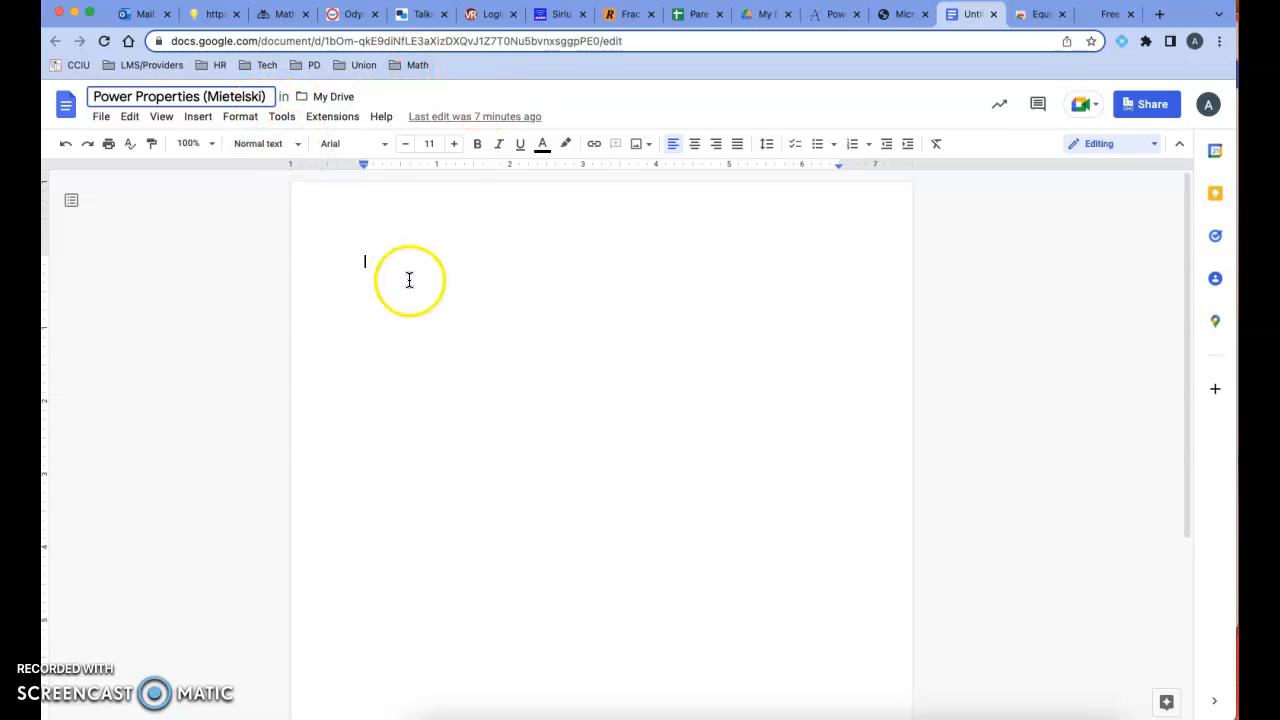
pyautogui.click(368, 259)
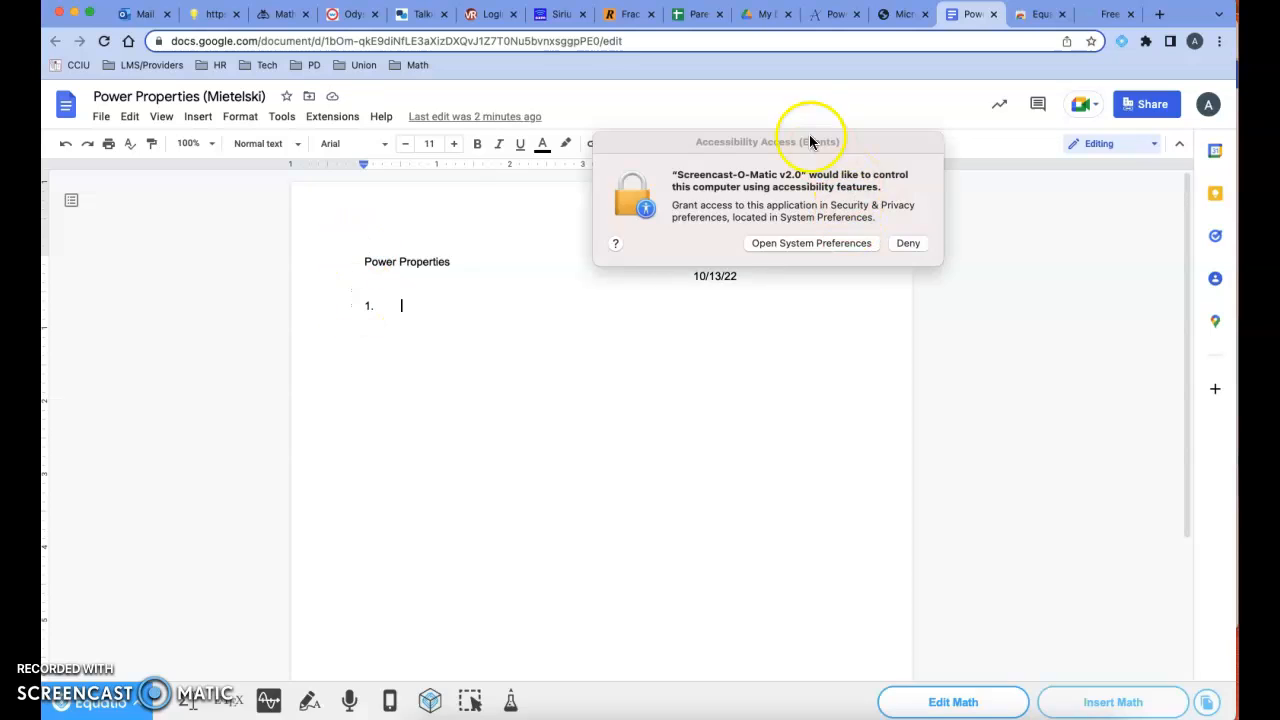
# - Consult problem 1 in the worksheet PDF and place the text cursor beside item 1 in the document
pyautogui.click(1112, 290)
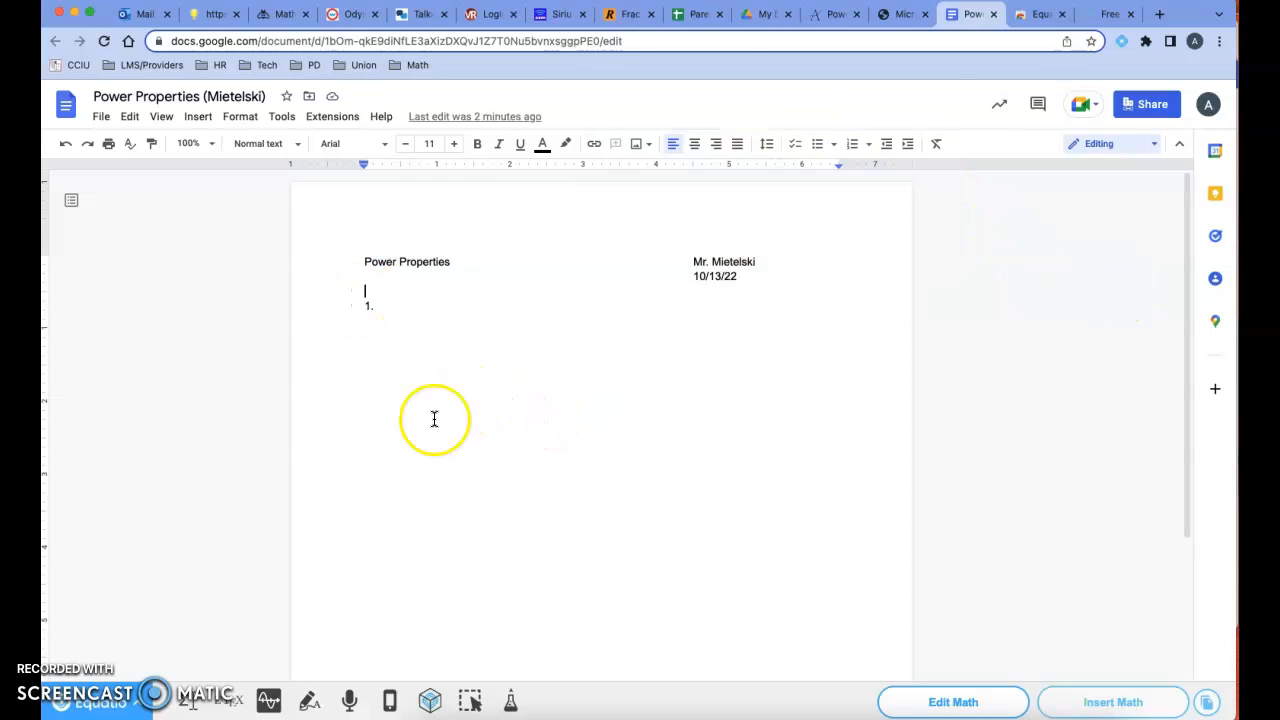
pyautogui.click(889, 15)
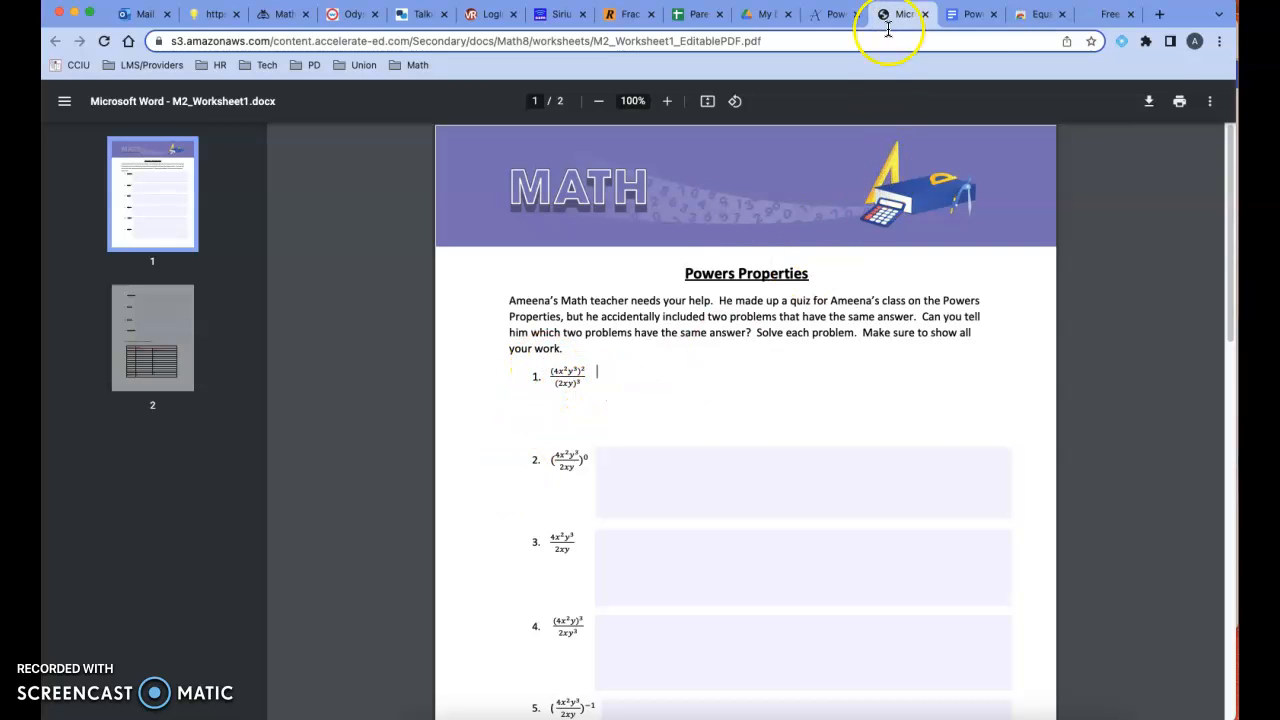
pyautogui.click(957, 16)
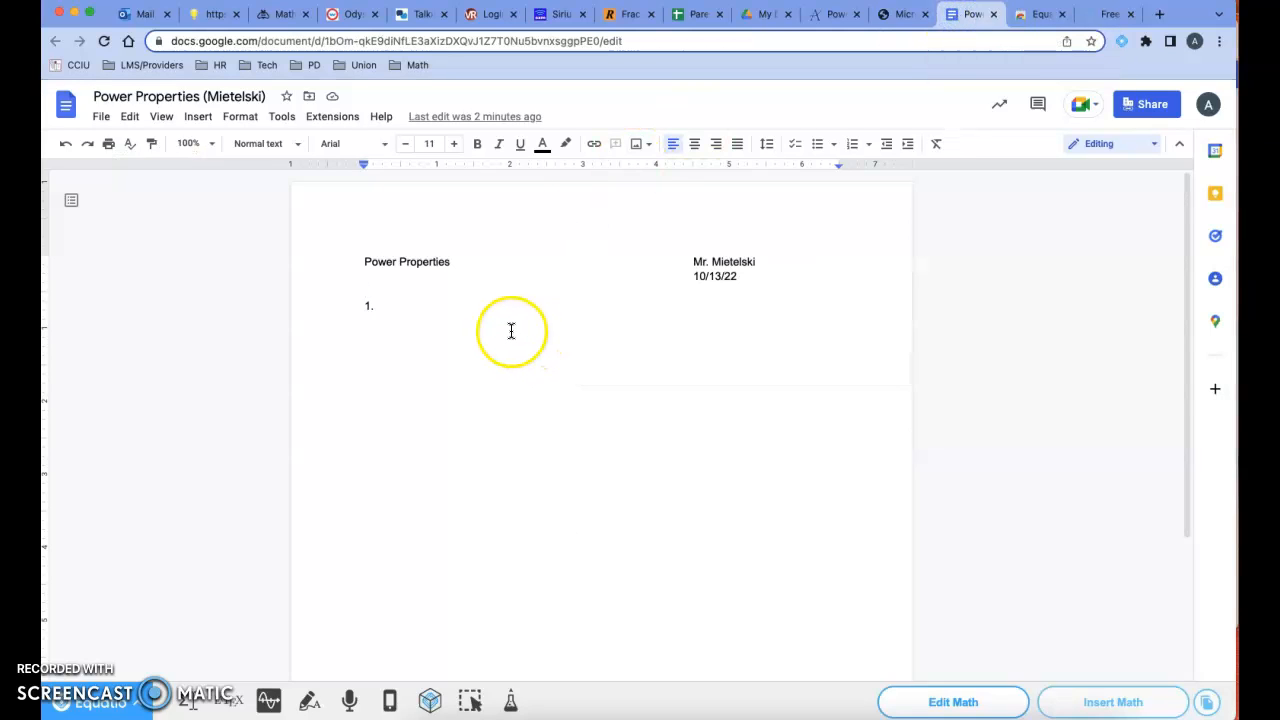
pyautogui.click(446, 305)
pyautogui.click(401, 308)
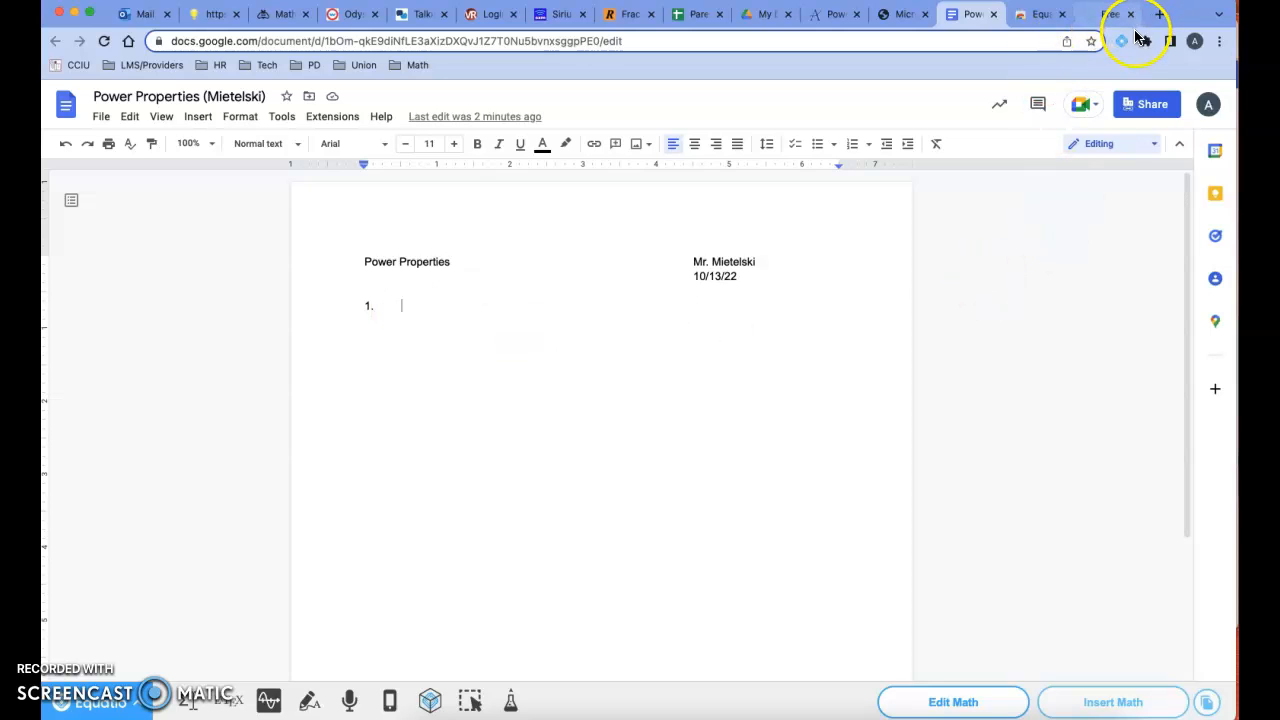
# - Handwrite the fraction (4x²y³)² over (2xy)³ with Equatio and insert it beside item 1, followed by an equals sign
pyautogui.click(1123, 44)
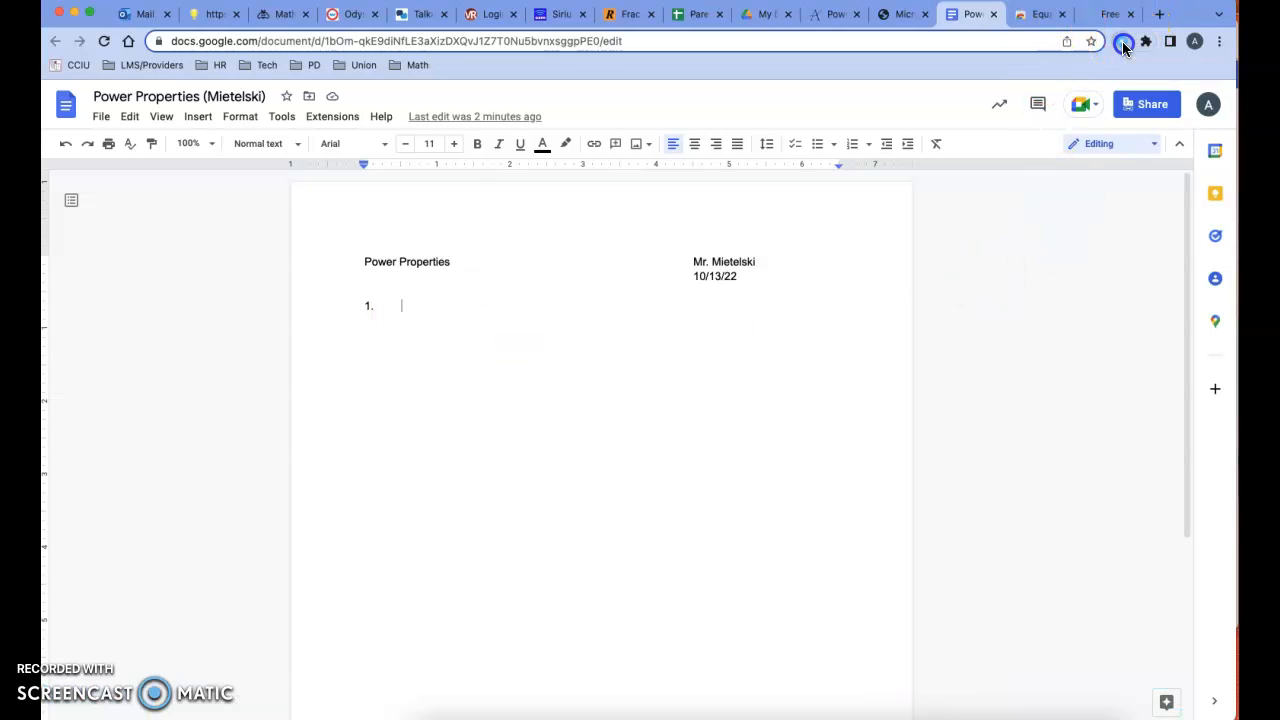
pyautogui.click(1123, 44)
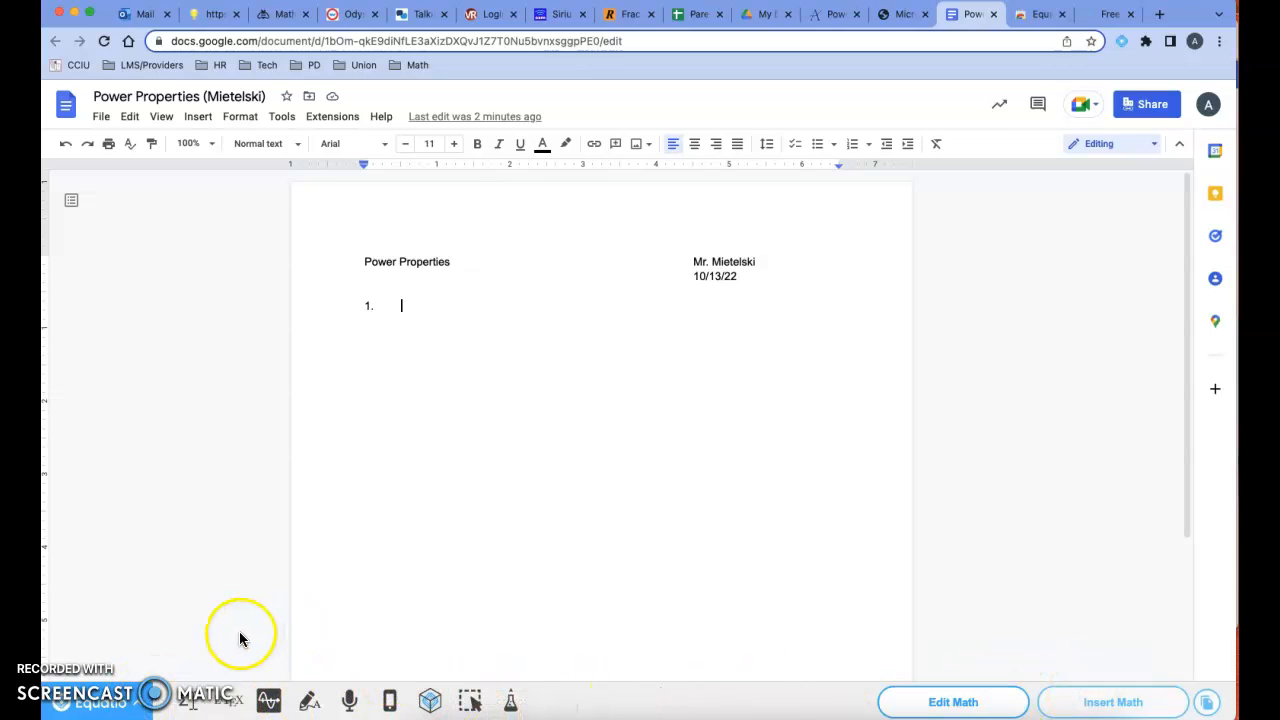
pyautogui.click(309, 705)
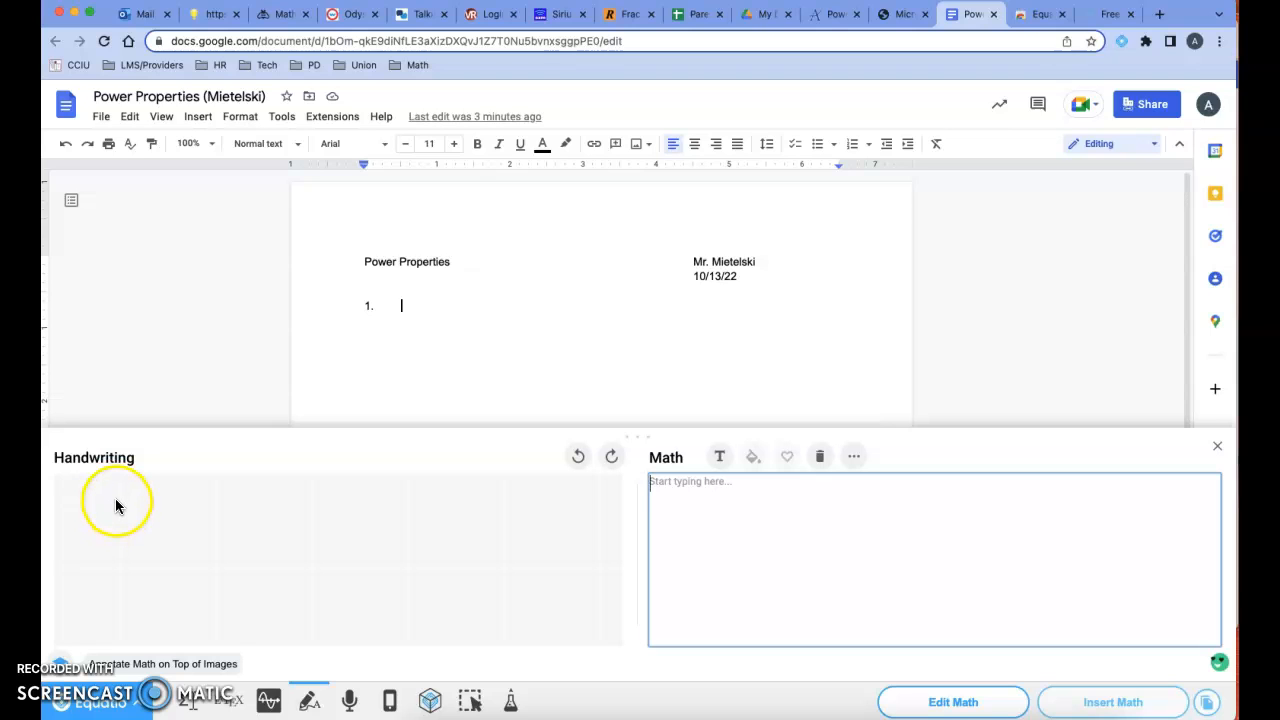
pyautogui.moveTo(120, 487)
pyautogui.mouseDown()
pyautogui.moveTo(121, 506)
pyautogui.moveTo(132, 492)
pyautogui.moveTo(139, 509)
pyautogui.moveTo(167, 511)
pyautogui.moveTo(163, 494)
pyautogui.moveTo(156, 508)
pyautogui.moveTo(171, 491)
pyautogui.moveTo(194, 516)
pyautogui.moveTo(204, 485)
pyautogui.moveTo(216, 506)
pyautogui.moveTo(224, 483)
pyautogui.moveTo(239, 492)
pyautogui.mouseUp()
pyautogui.moveTo(107, 522); pyautogui.dragTo(231, 521)
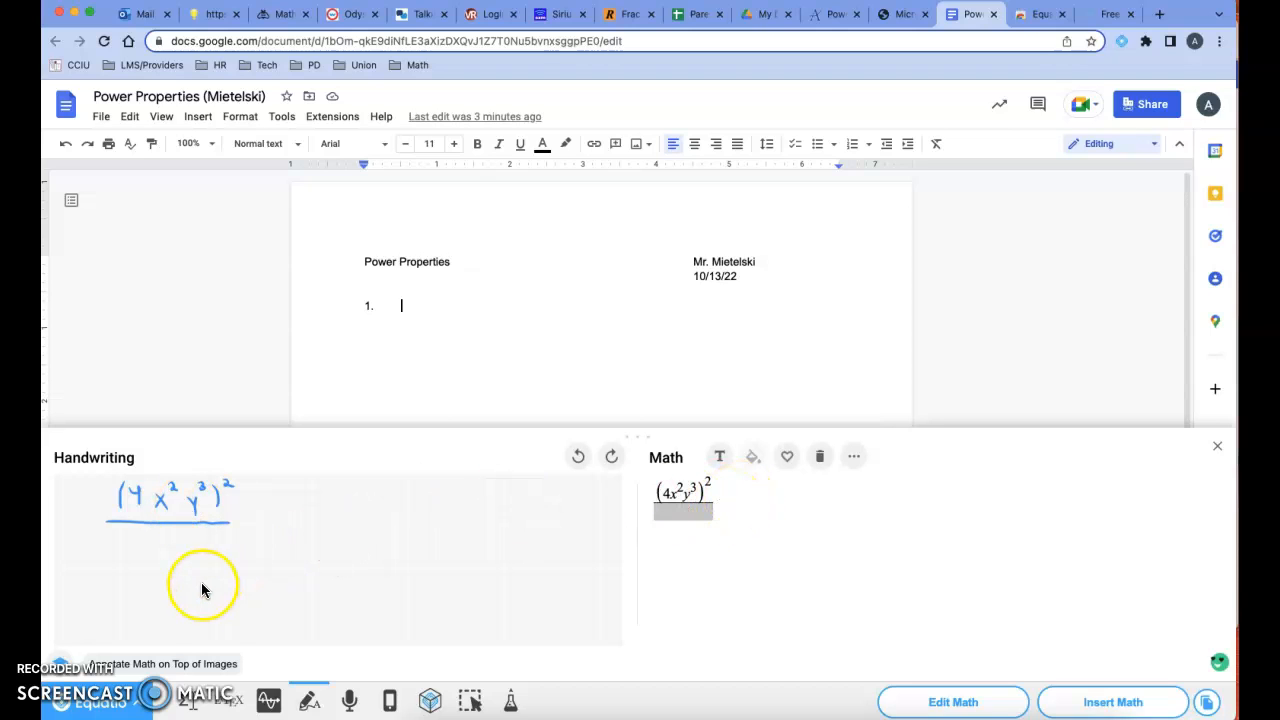
pyautogui.moveTo(122, 540)
pyautogui.mouseDown()
pyautogui.moveTo(124, 562)
pyautogui.moveTo(178, 547)
pyautogui.moveTo(183, 572)
pyautogui.moveTo(205, 531)
pyautogui.moveTo(207, 548)
pyautogui.mouseUp()
pyautogui.click(161, 554)
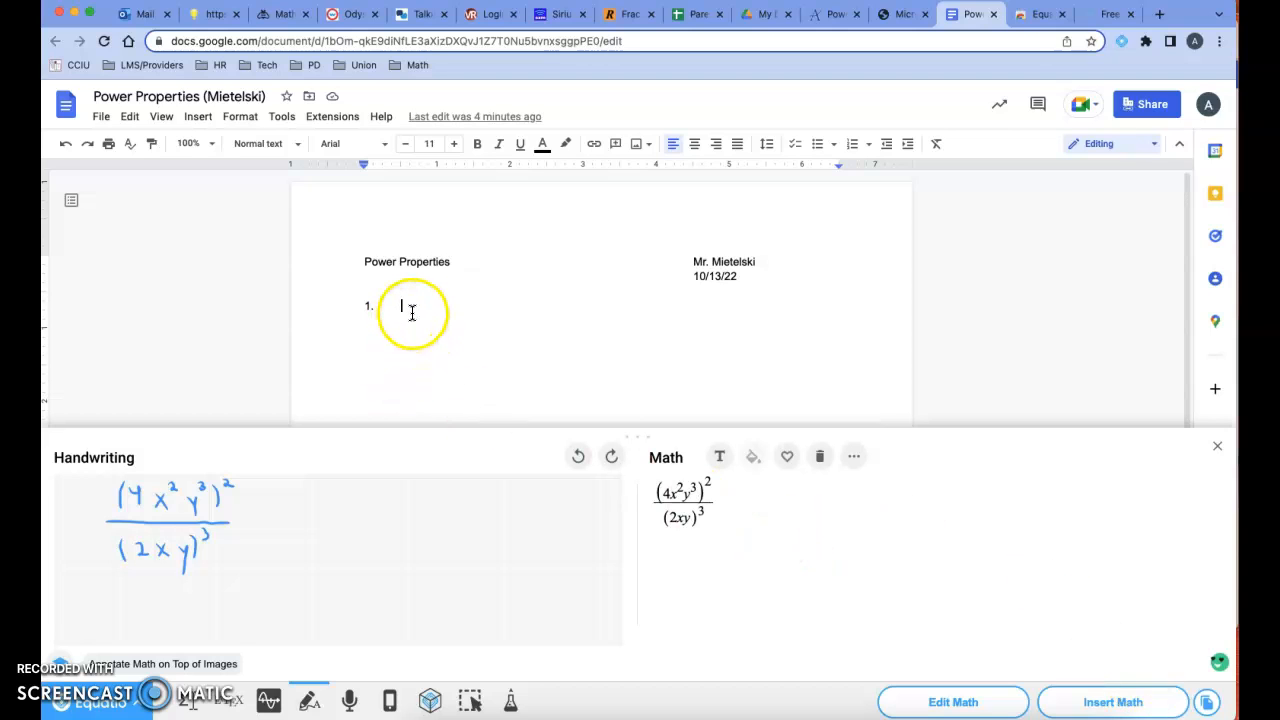
pyautogui.click(1117, 704)
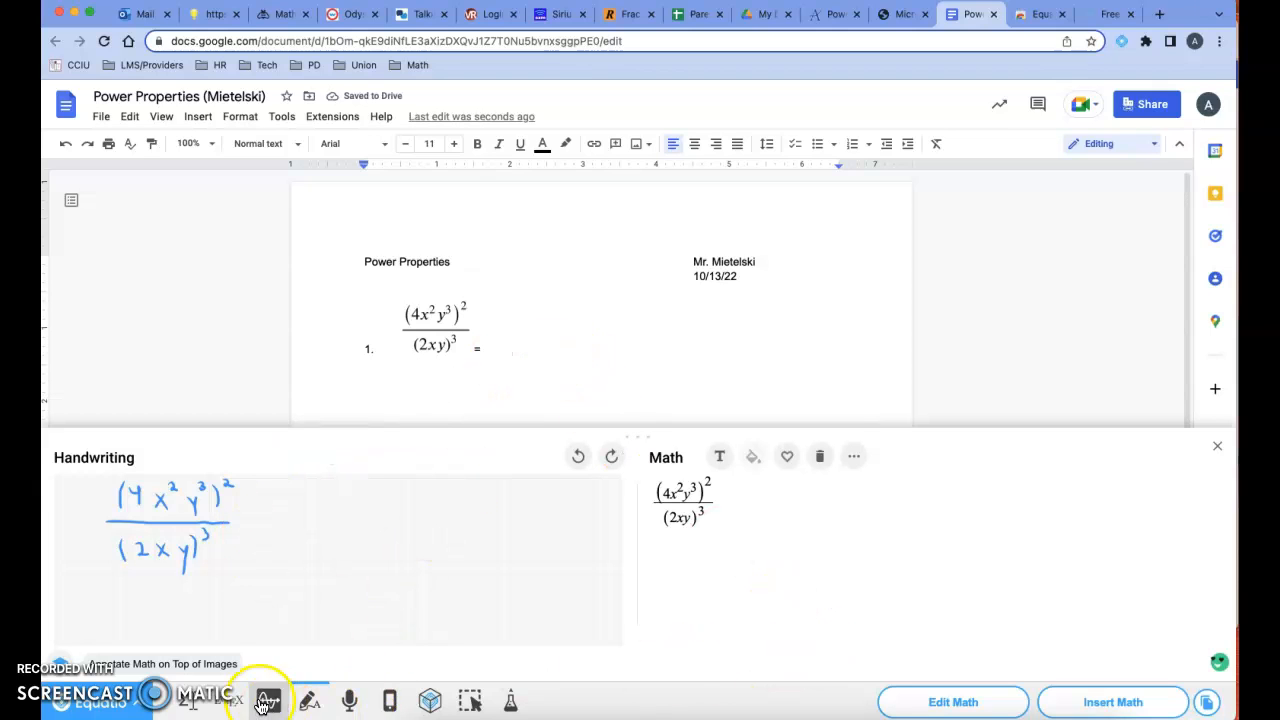
# - Clear the previous expression from Equatio's handwriting and math areas, ready for a new handwritten expression
pyautogui.click(311, 700)
pyautogui.click(309, 700)
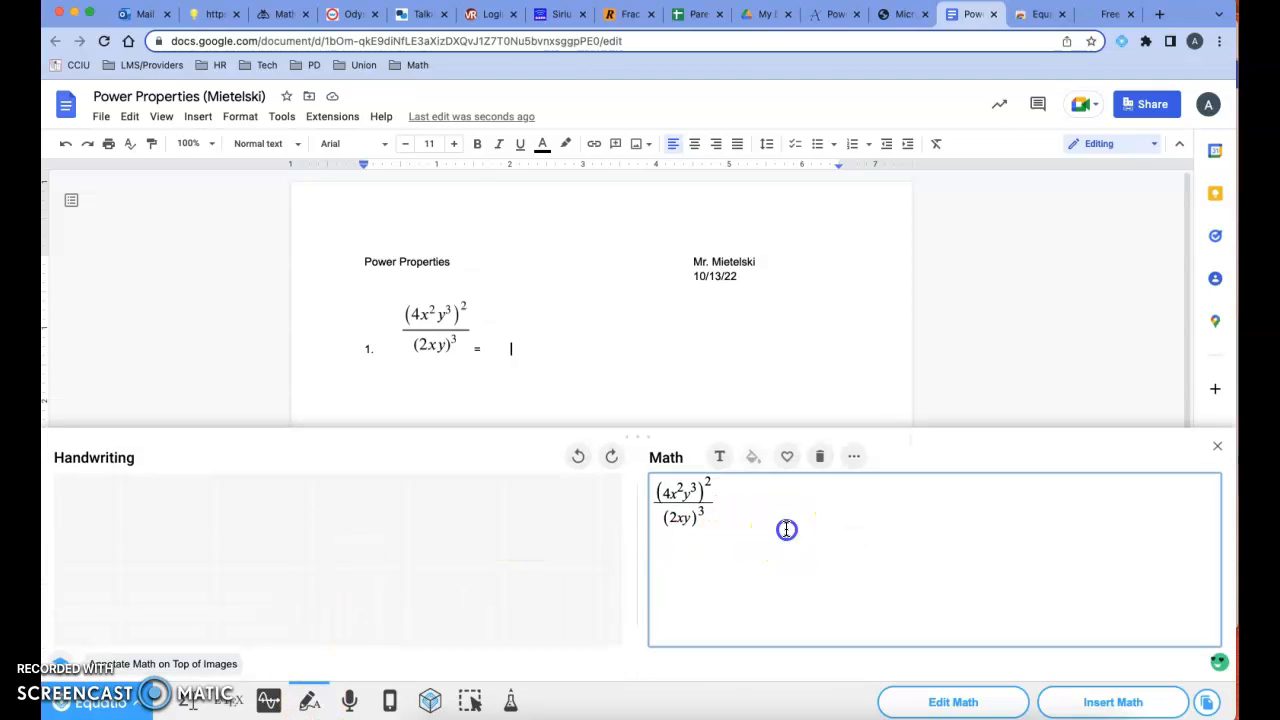
pyautogui.moveTo(786, 529); pyautogui.dragTo(659, 505)
pyautogui.press('BackSpace')
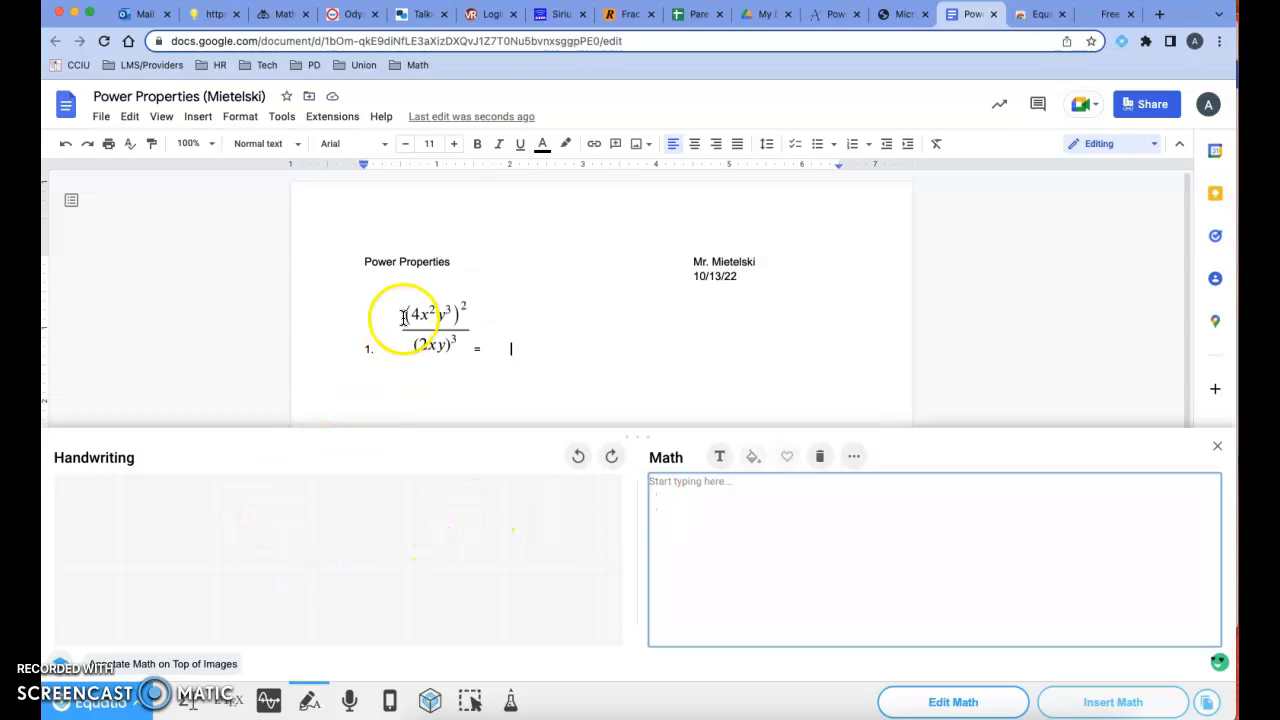
pyautogui.click(308, 703)
pyautogui.click(308, 703)
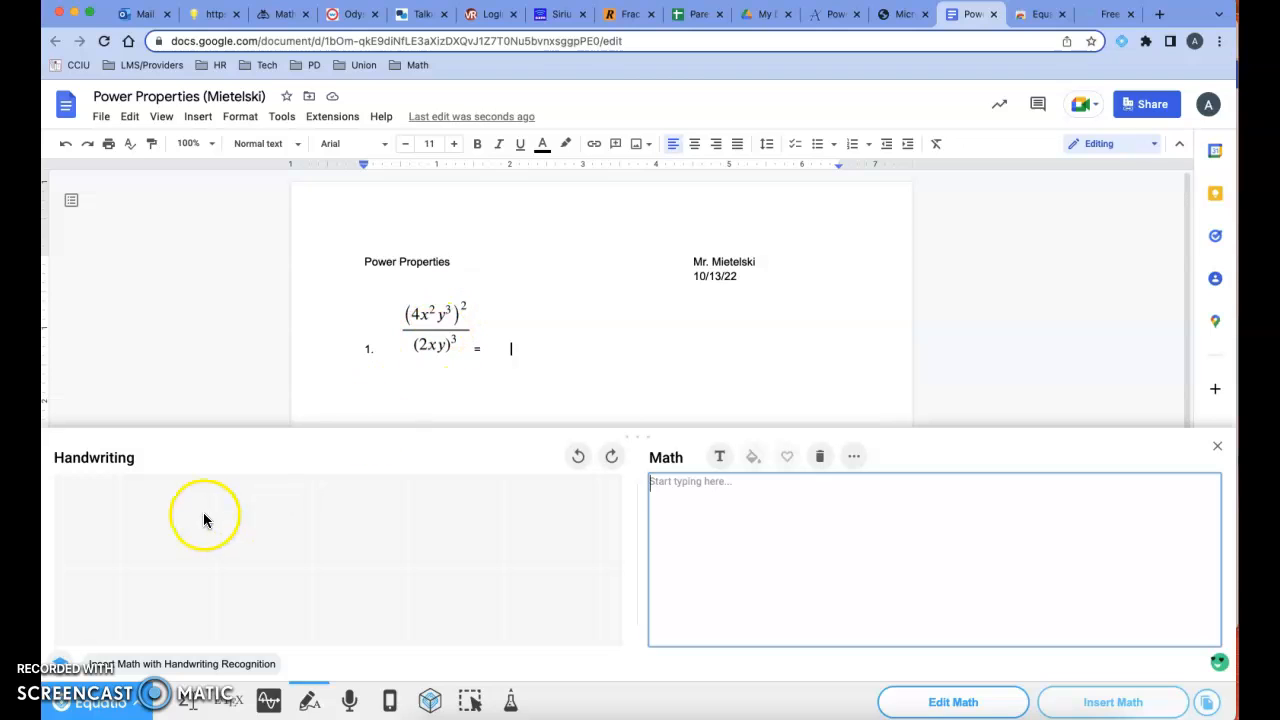
# - Handwrite the fraction 4²x⁴y⁶ over 2³x³y³ followed by an equals sign in Equatio, undoing the stray opening stroke
pyautogui.moveTo(158, 505)
pyautogui.mouseDown()
pyautogui.moveTo(175, 527)
pyautogui.moveTo(190, 489)
pyautogui.moveTo(199, 500)
pyautogui.moveTo(143, 503)
pyautogui.moveTo(139, 539)
pyautogui.mouseUp()
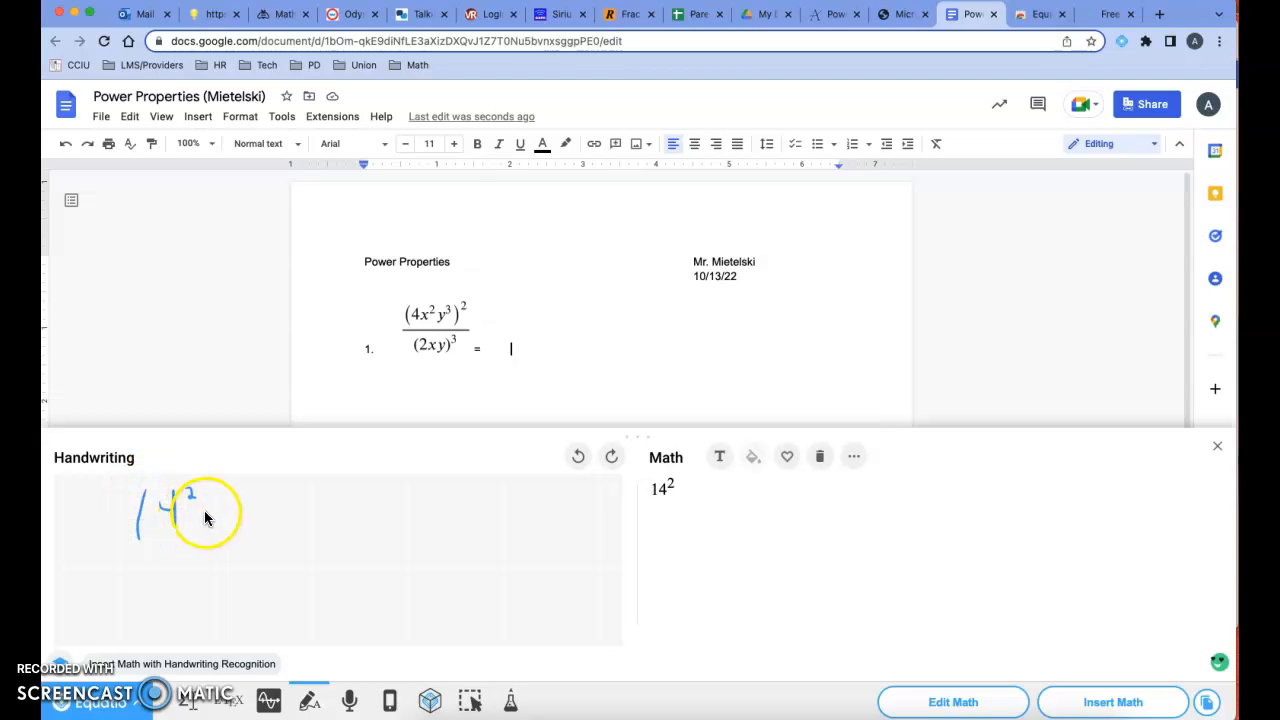
pyautogui.click(585, 466)
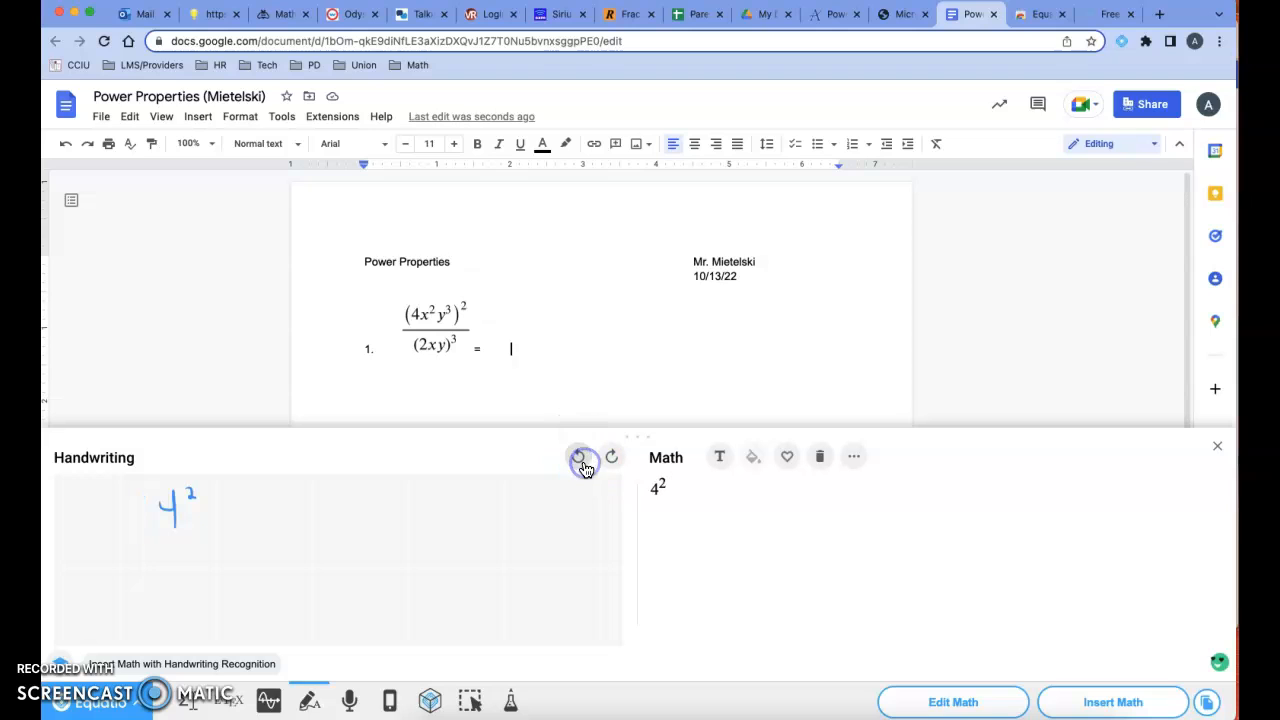
pyautogui.moveTo(224, 513); pyautogui.dragTo(212, 518)
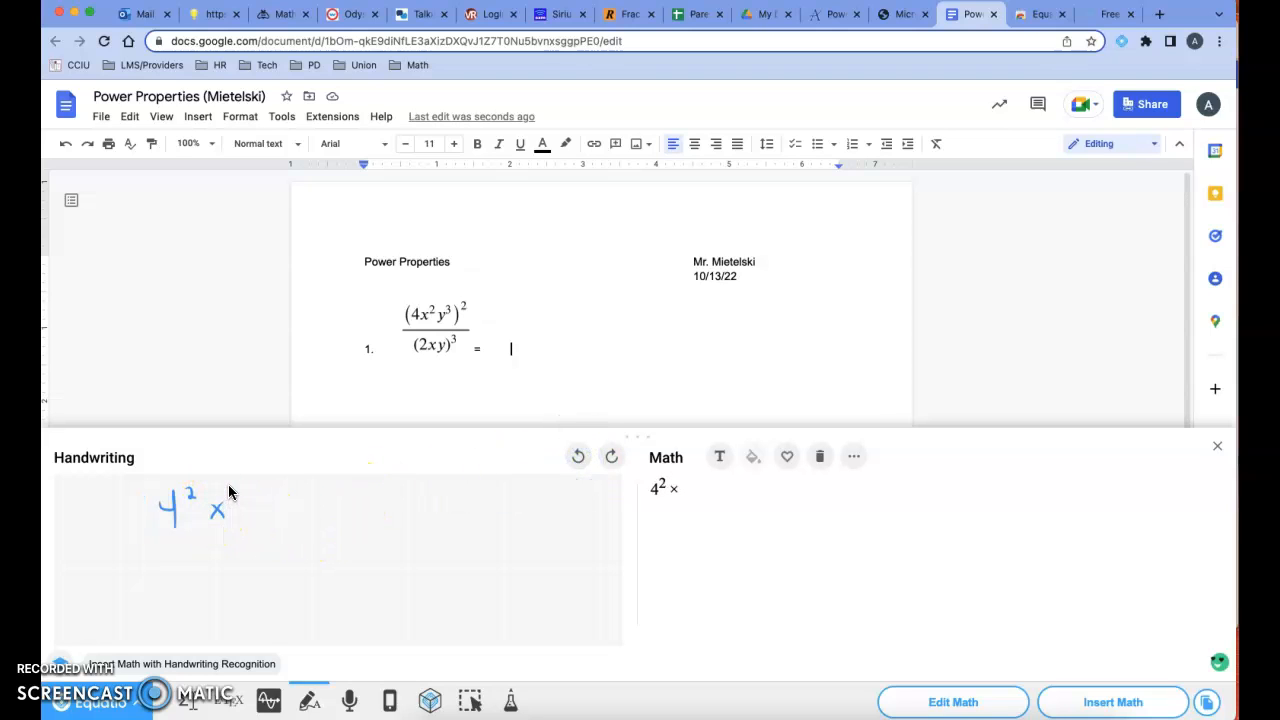
pyautogui.moveTo(237, 500)
pyautogui.mouseDown()
pyautogui.moveTo(260, 510)
pyautogui.moveTo(258, 531)
pyautogui.mouseUp()
pyautogui.moveTo(268, 485); pyautogui.dragTo(268, 487)
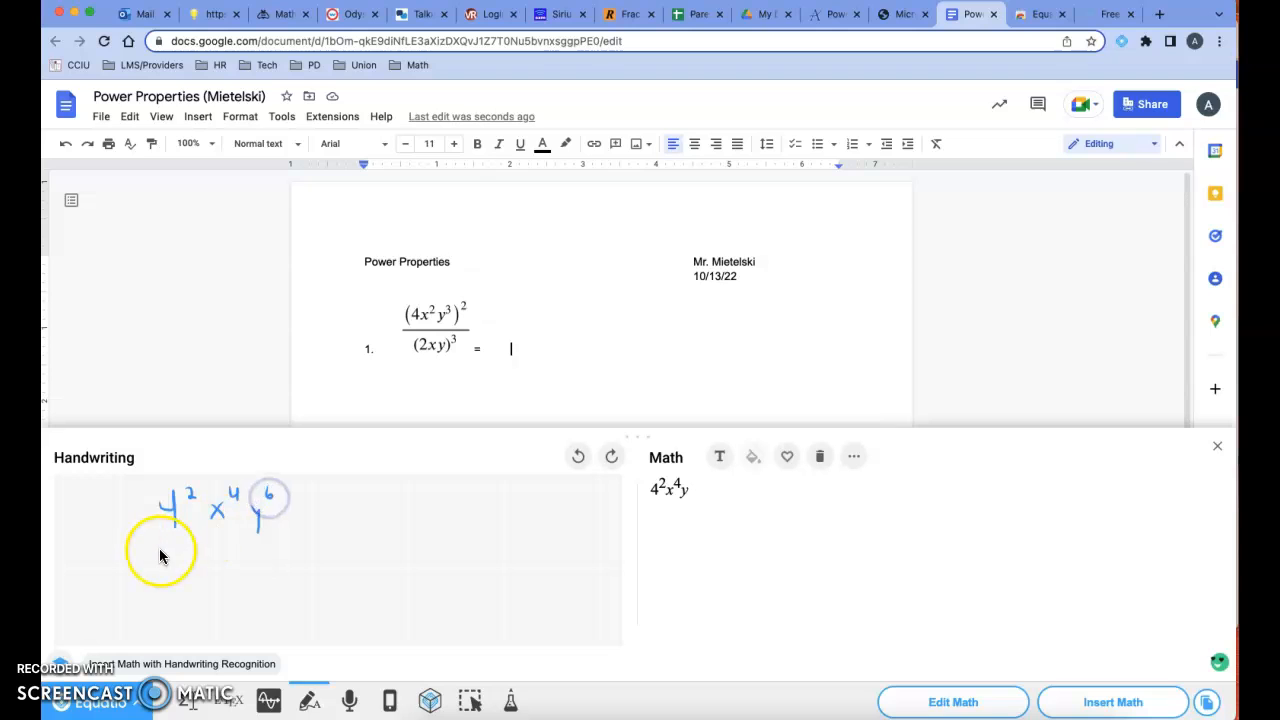
pyautogui.moveTo(157, 547); pyautogui.dragTo(280, 550)
pyautogui.moveTo(180, 573)
pyautogui.mouseDown()
pyautogui.moveTo(184, 594)
pyautogui.moveTo(195, 589)
pyautogui.moveTo(204, 558)
pyautogui.moveTo(229, 586)
pyautogui.moveTo(222, 597)
pyautogui.moveTo(237, 559)
pyautogui.moveTo(261, 575)
pyautogui.moveTo(258, 605)
pyautogui.mouseUp()
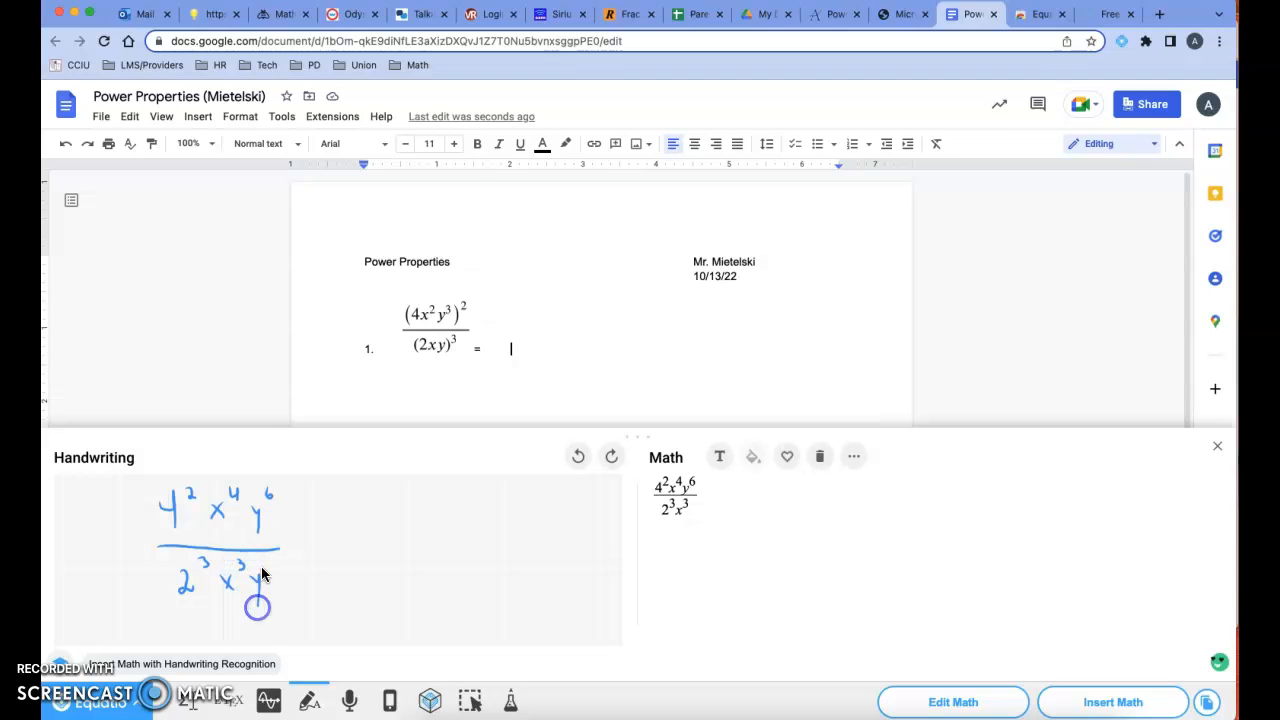
pyautogui.moveTo(265, 559); pyautogui.dragTo(267, 571)
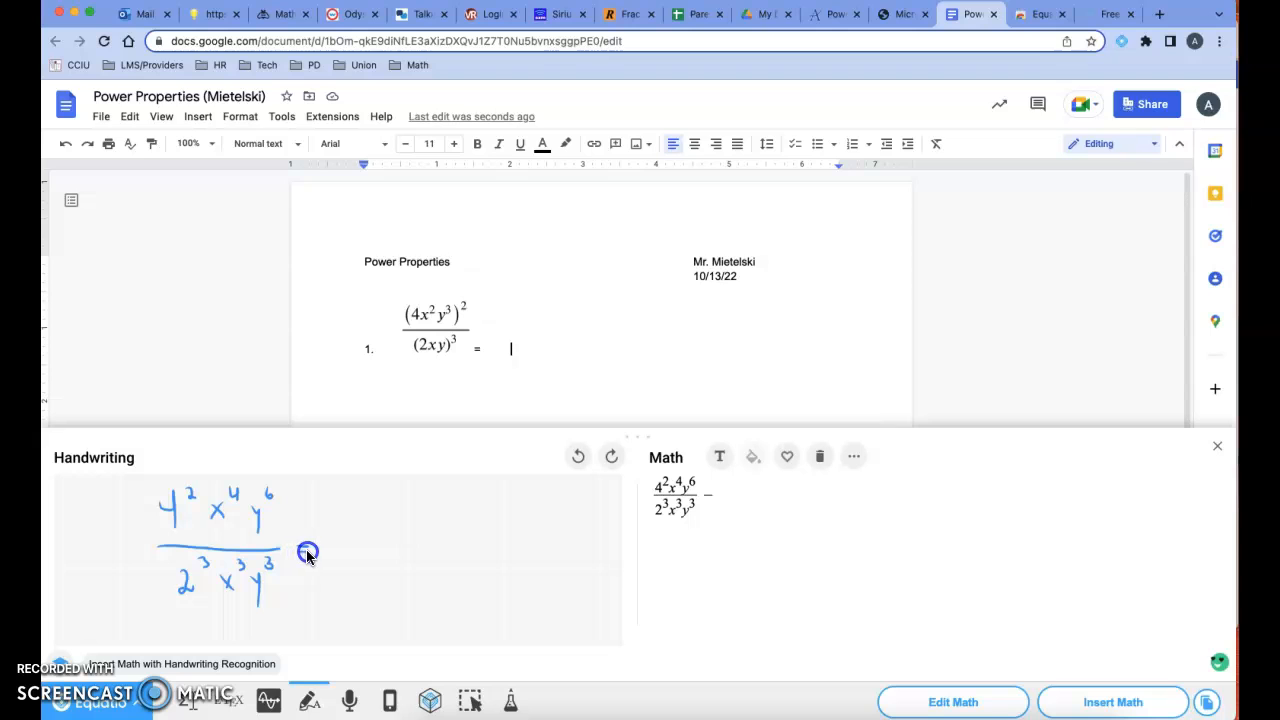
pyautogui.moveTo(295, 554); pyautogui.dragTo(310, 554)
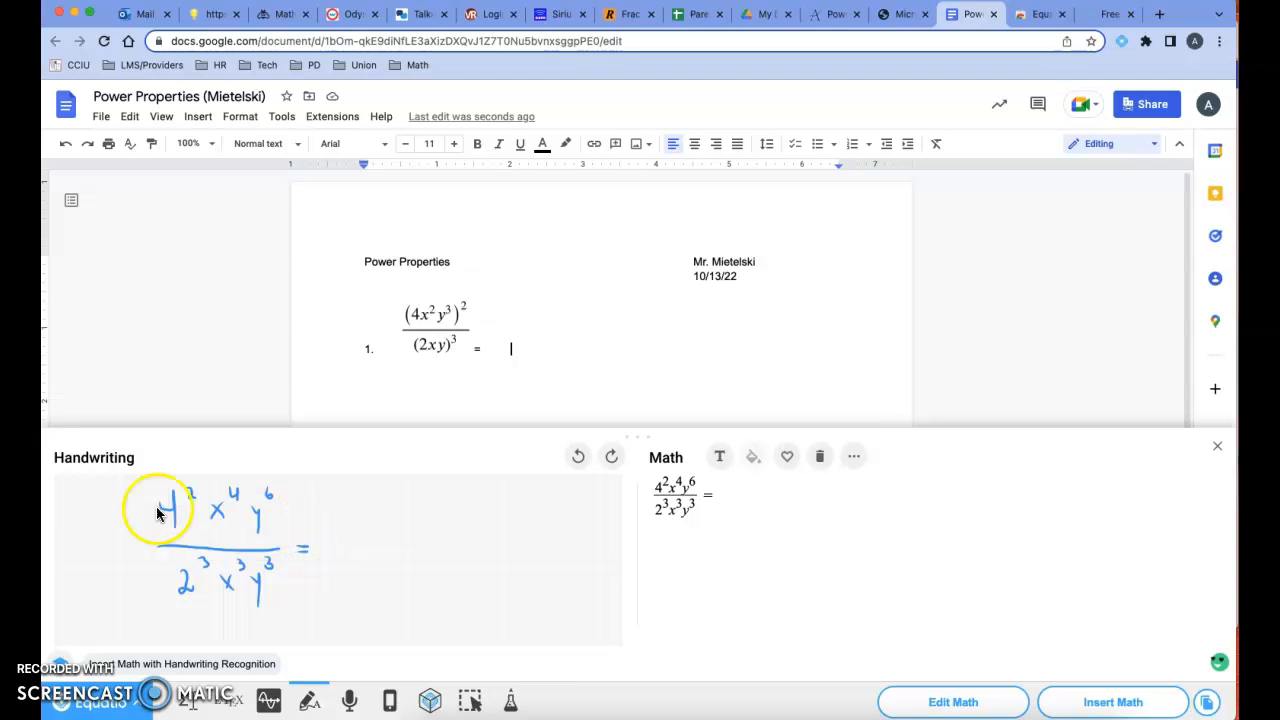
# - Continue the handwritten solution with 16xy³ over 8 = 2xy³, insert it beside item 1, and close the handwriting area with item 2 started
pyautogui.moveTo(341, 517); pyautogui.dragTo(343, 535)
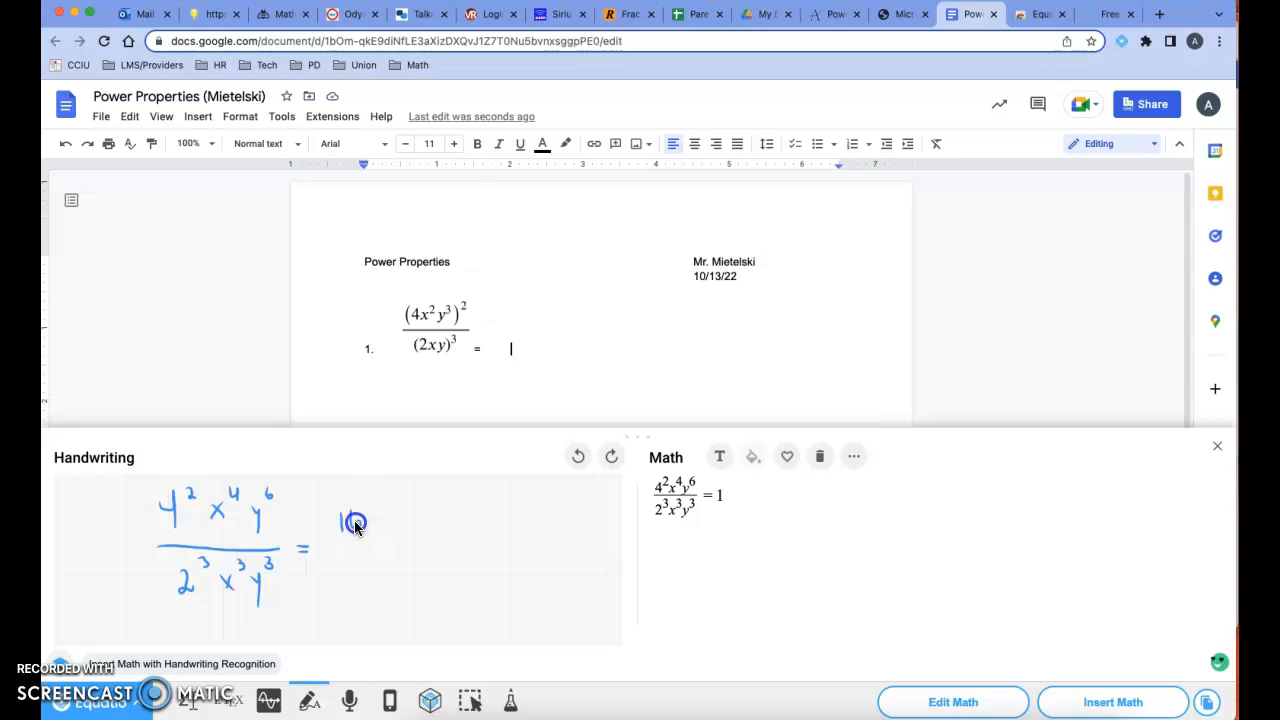
pyautogui.moveTo(340, 540); pyautogui.dragTo(457, 540)
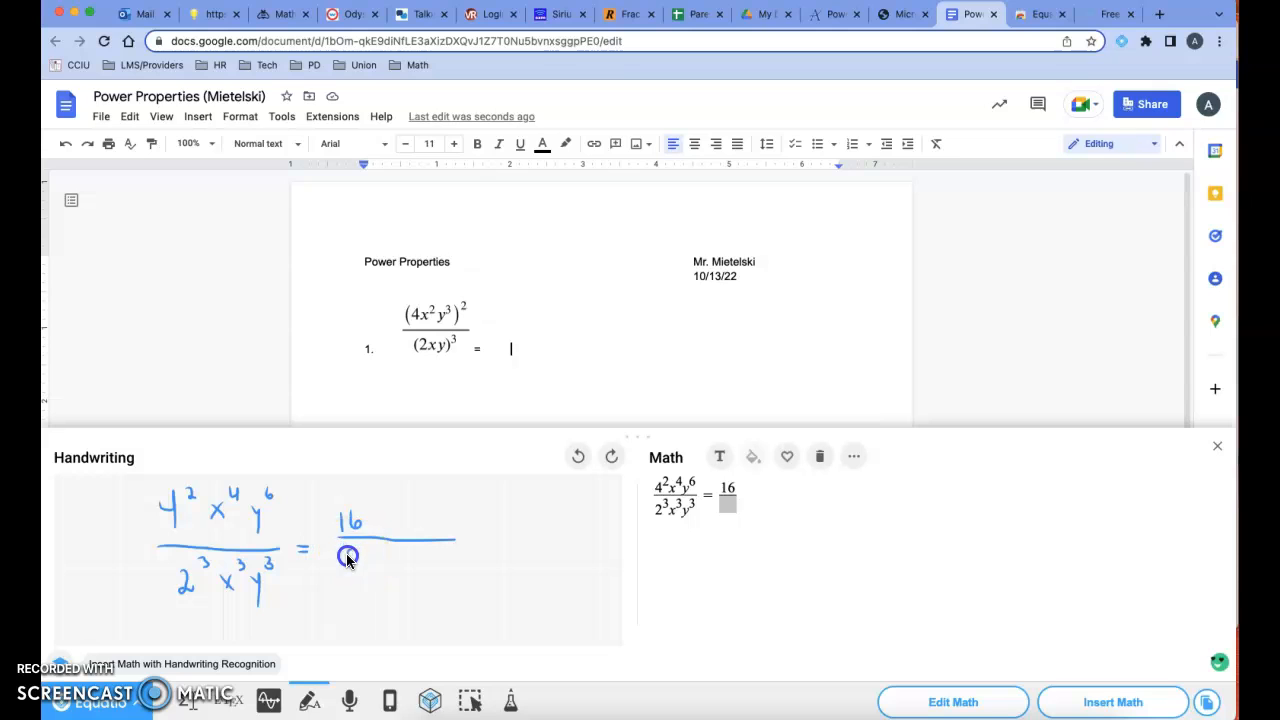
pyautogui.moveTo(350, 552); pyautogui.dragTo(353, 570)
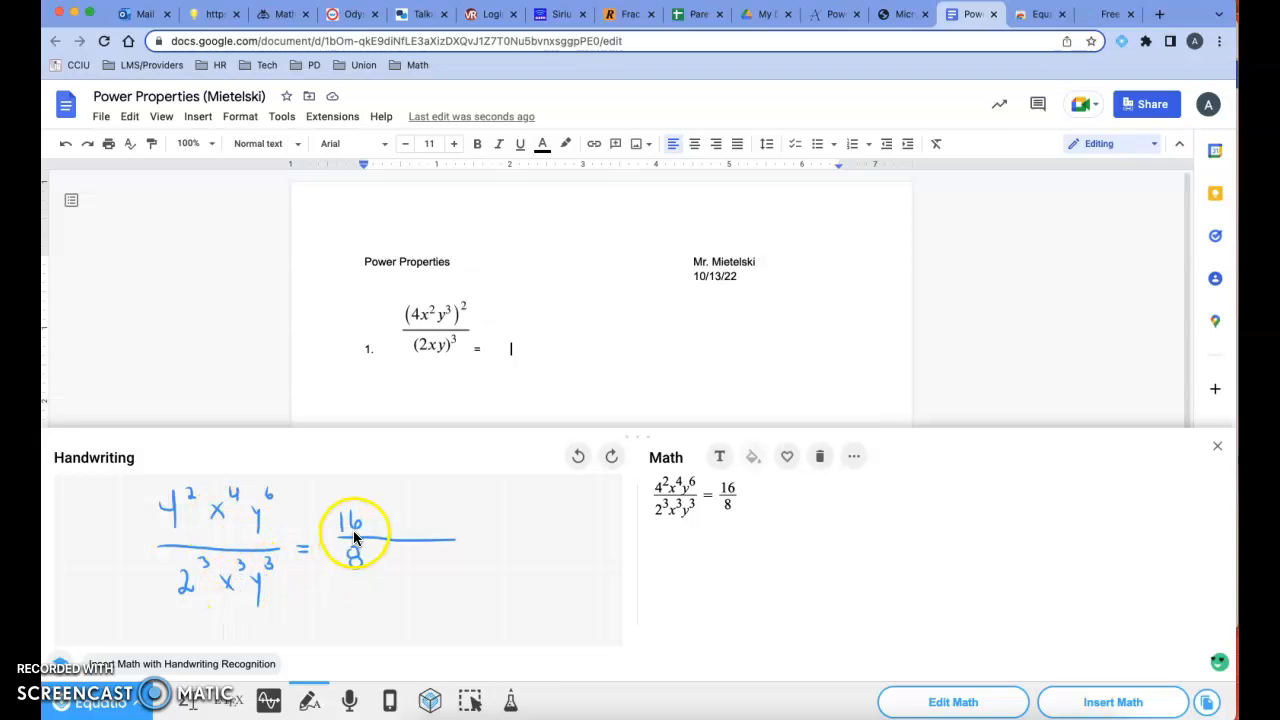
pyautogui.click(387, 532)
pyautogui.moveTo(383, 517); pyautogui.dragTo(375, 531)
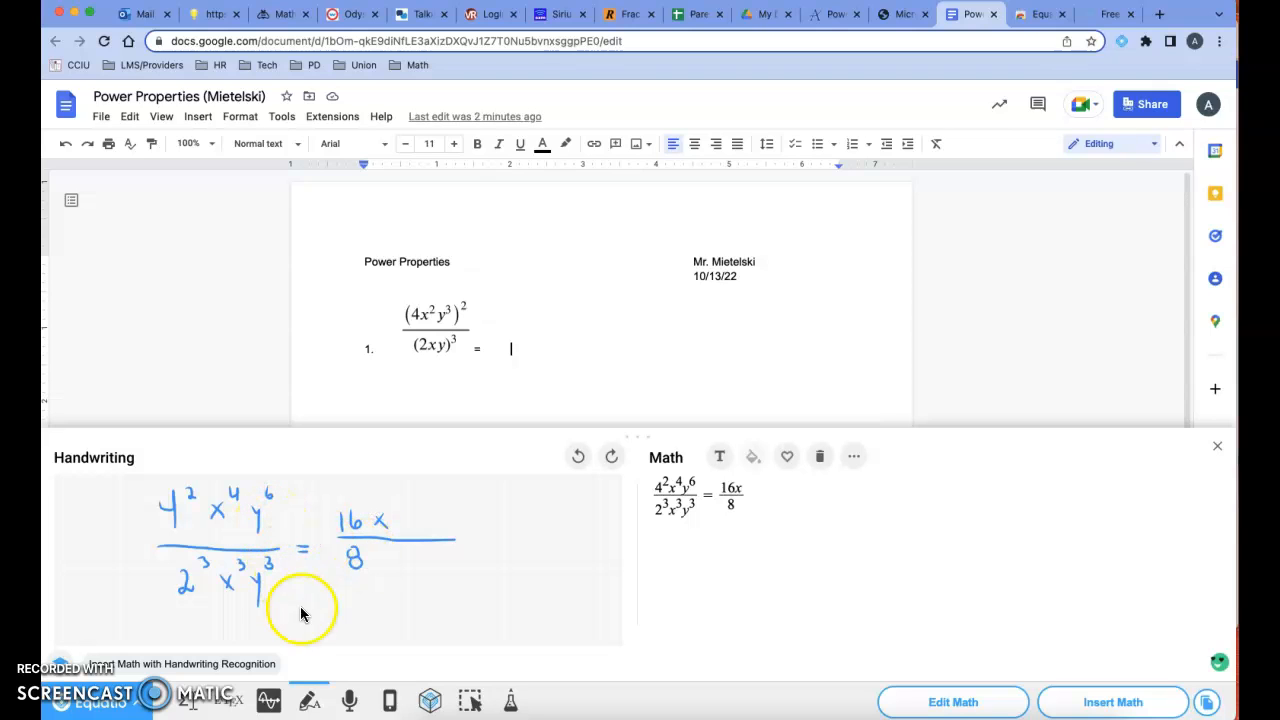
pyautogui.click(407, 517)
pyautogui.moveTo(407, 517); pyautogui.dragTo(399, 542)
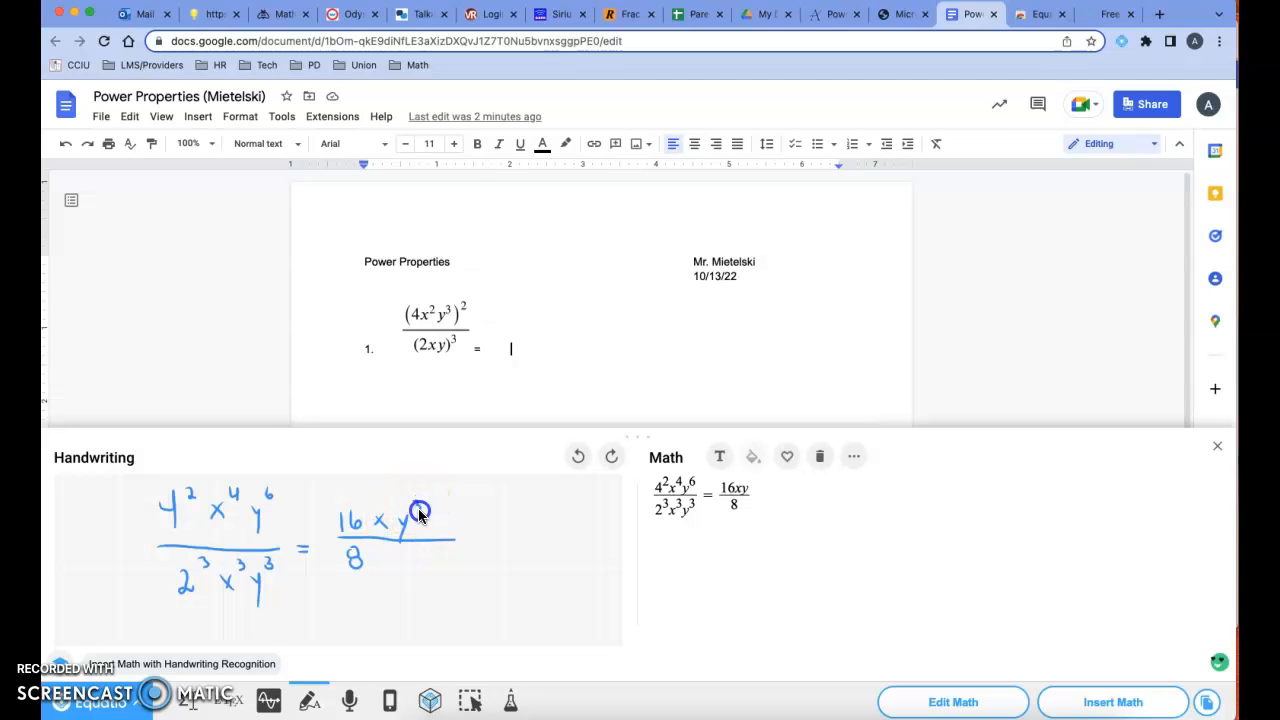
pyautogui.moveTo(411, 502)
pyautogui.mouseDown()
pyautogui.moveTo(498, 556)
pyautogui.moveTo(546, 546)
pyautogui.moveTo(551, 529)
pyautogui.moveTo(546, 571)
pyautogui.mouseUp()
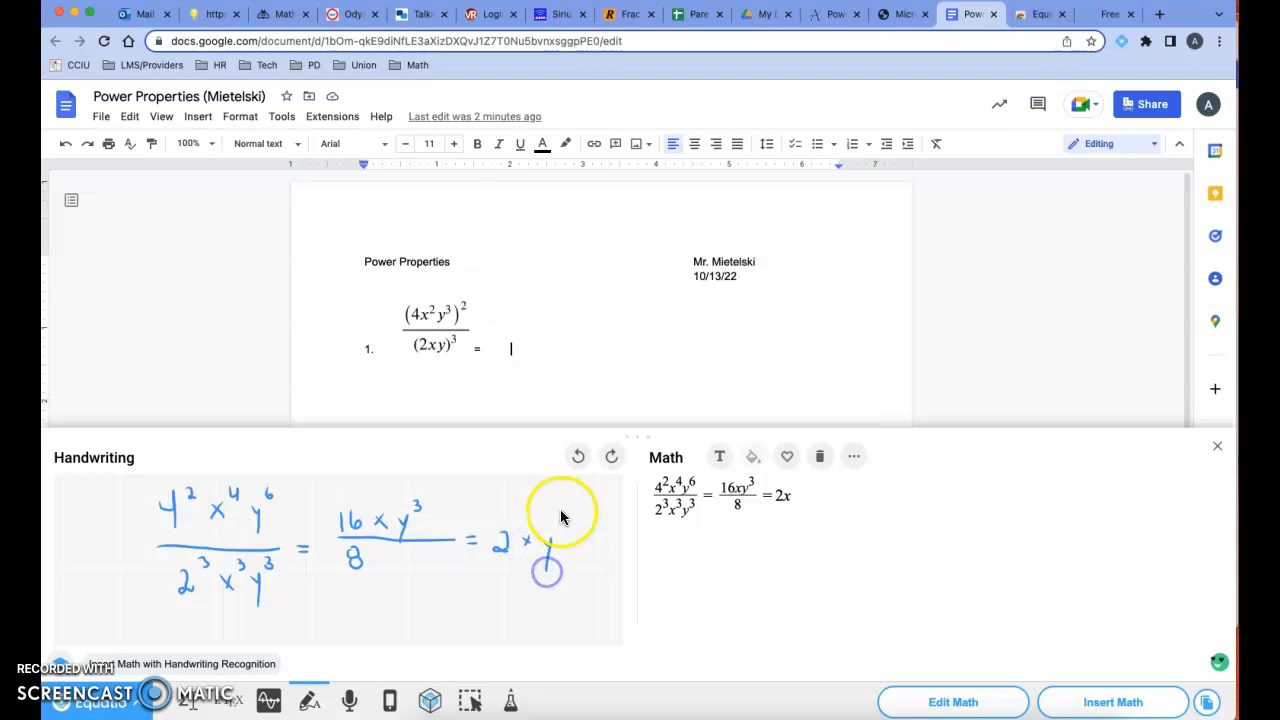
pyautogui.moveTo(558, 532); pyautogui.dragTo(559, 531)
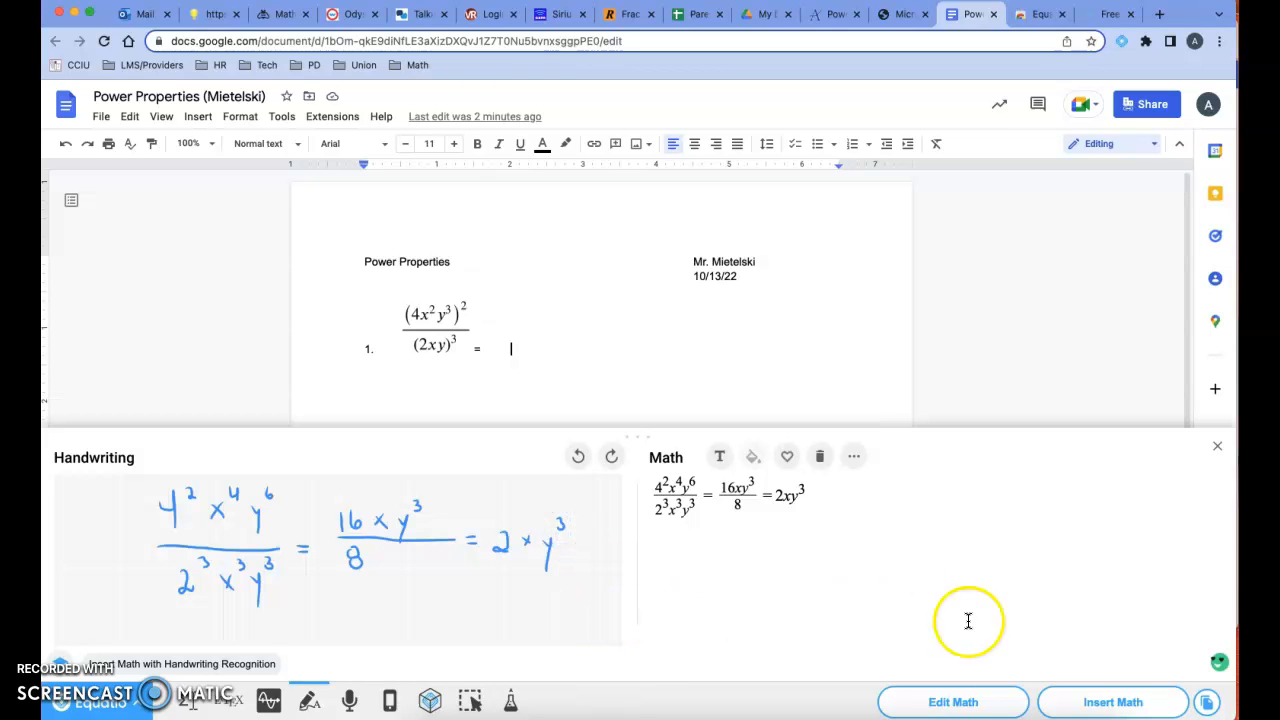
pyautogui.click(1125, 704)
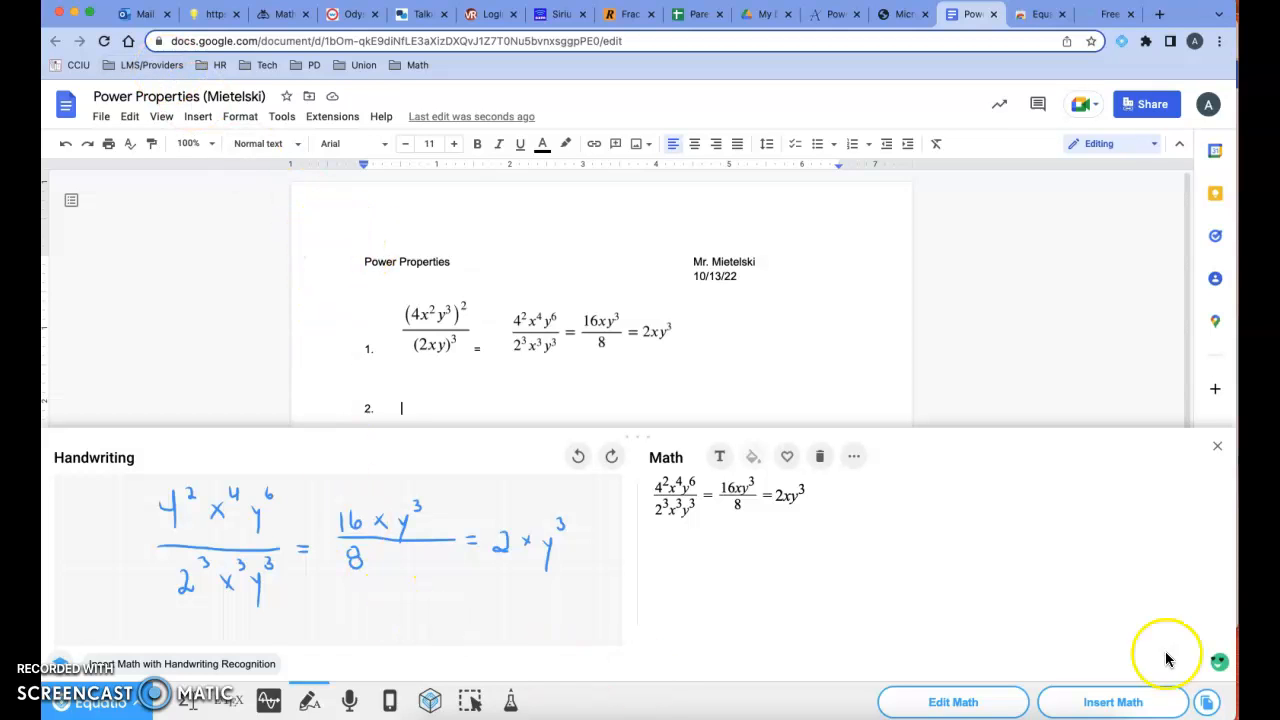
pyautogui.click(1218, 448)
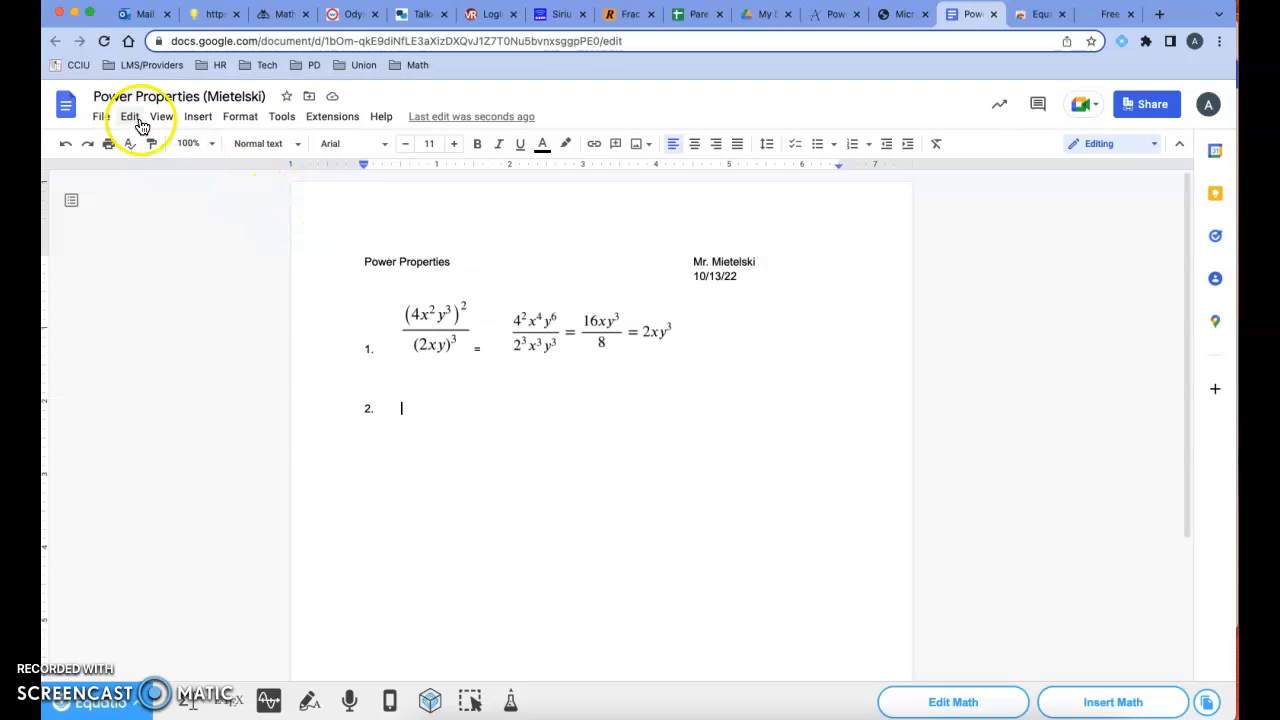
# - Set the document's general access to Anyone with the link and copy the sharing link
pyautogui.click(1141, 117)
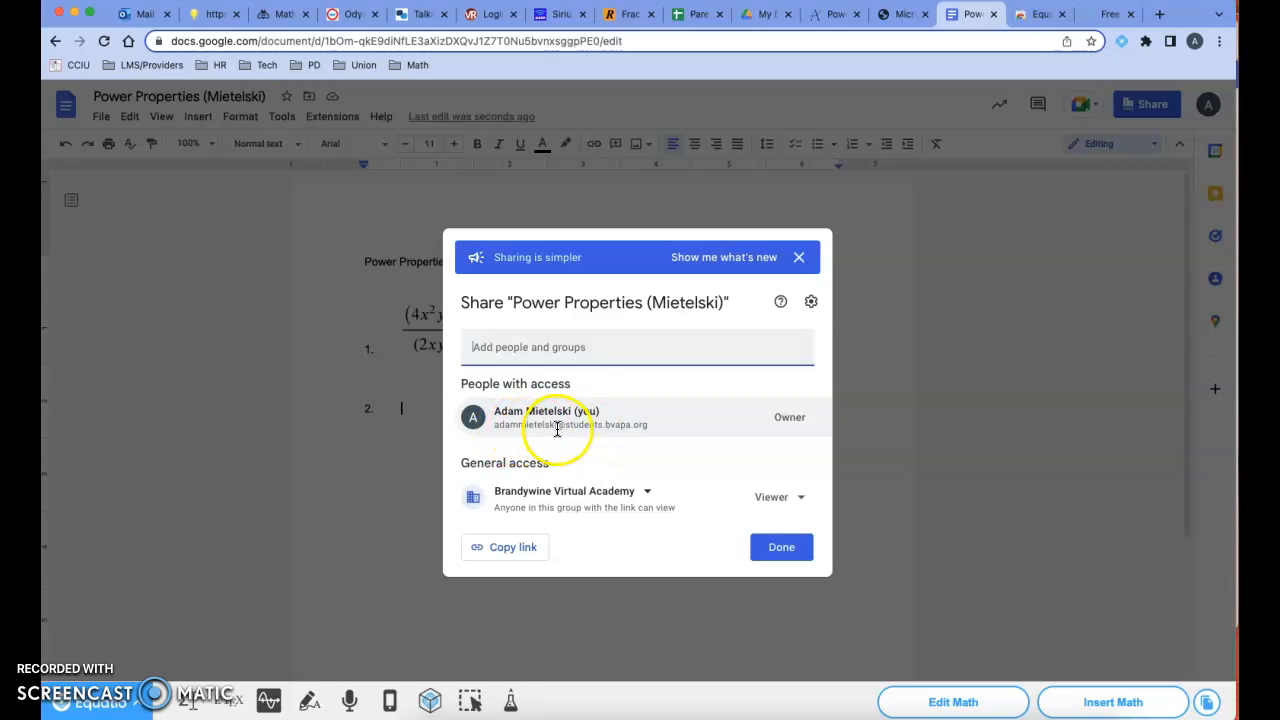
pyautogui.moveTo(591, 429)
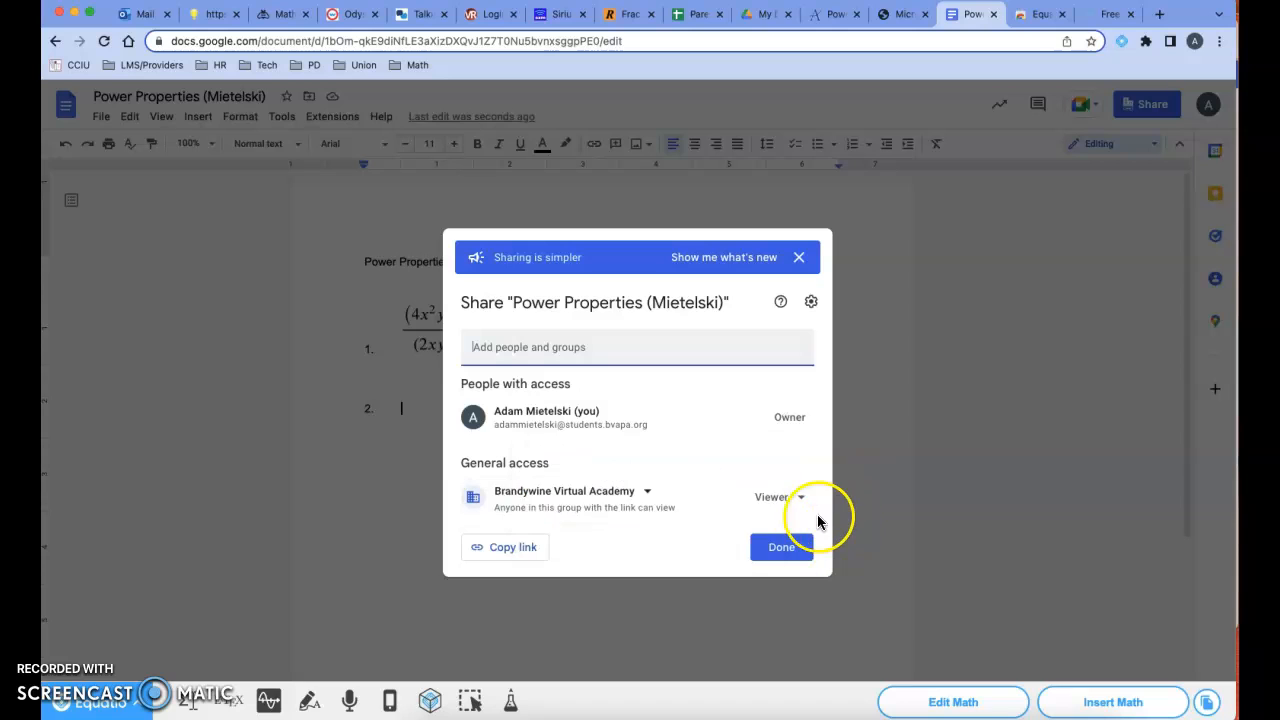
pyautogui.click(636, 495)
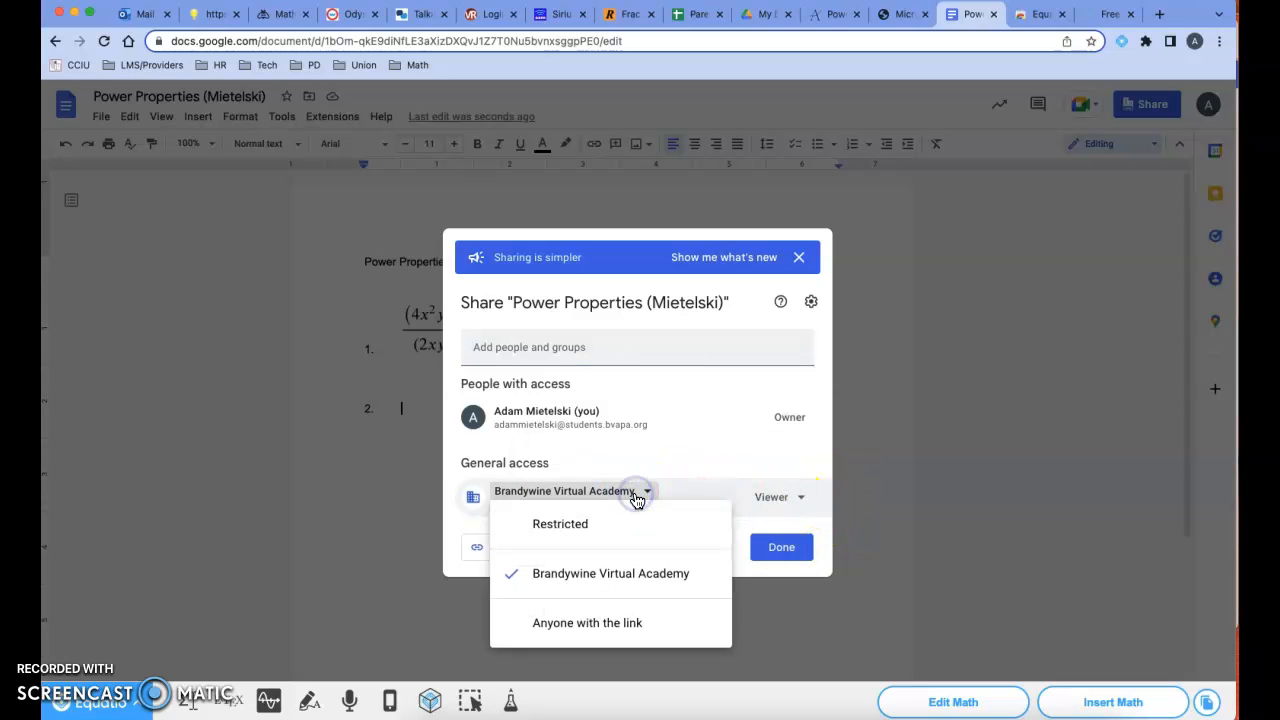
pyautogui.click(596, 623)
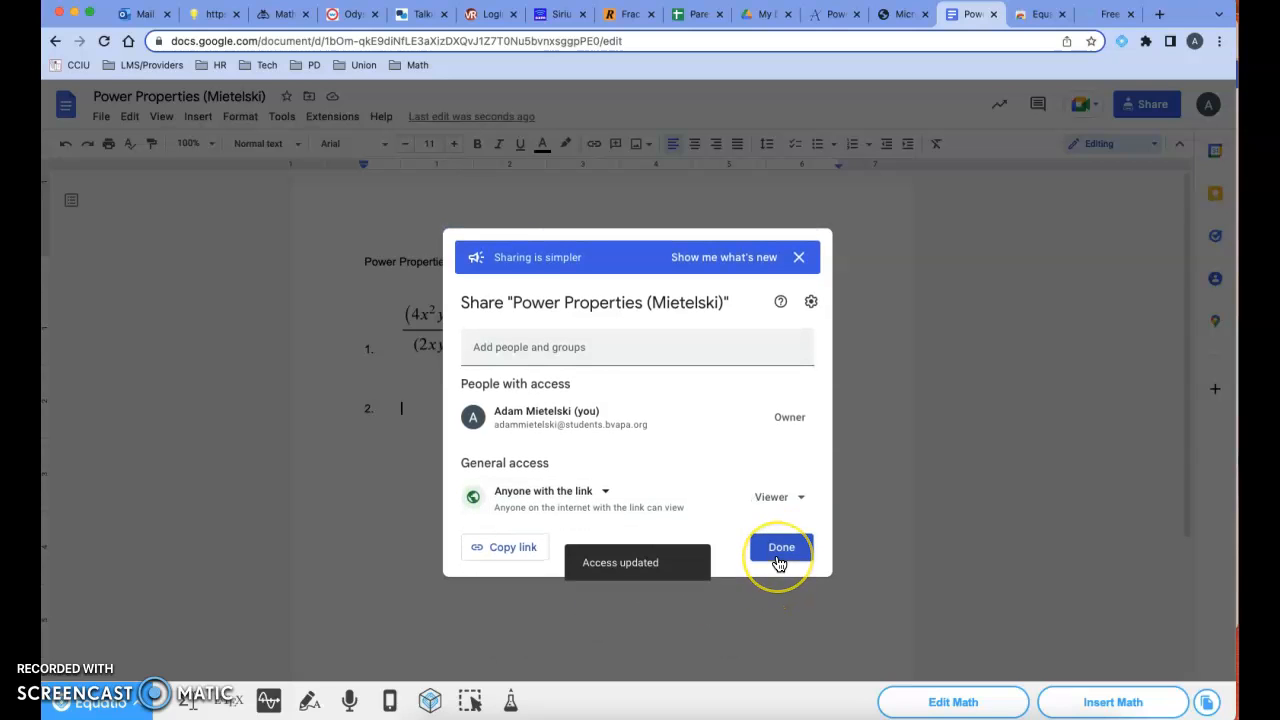
pyautogui.click(780, 507)
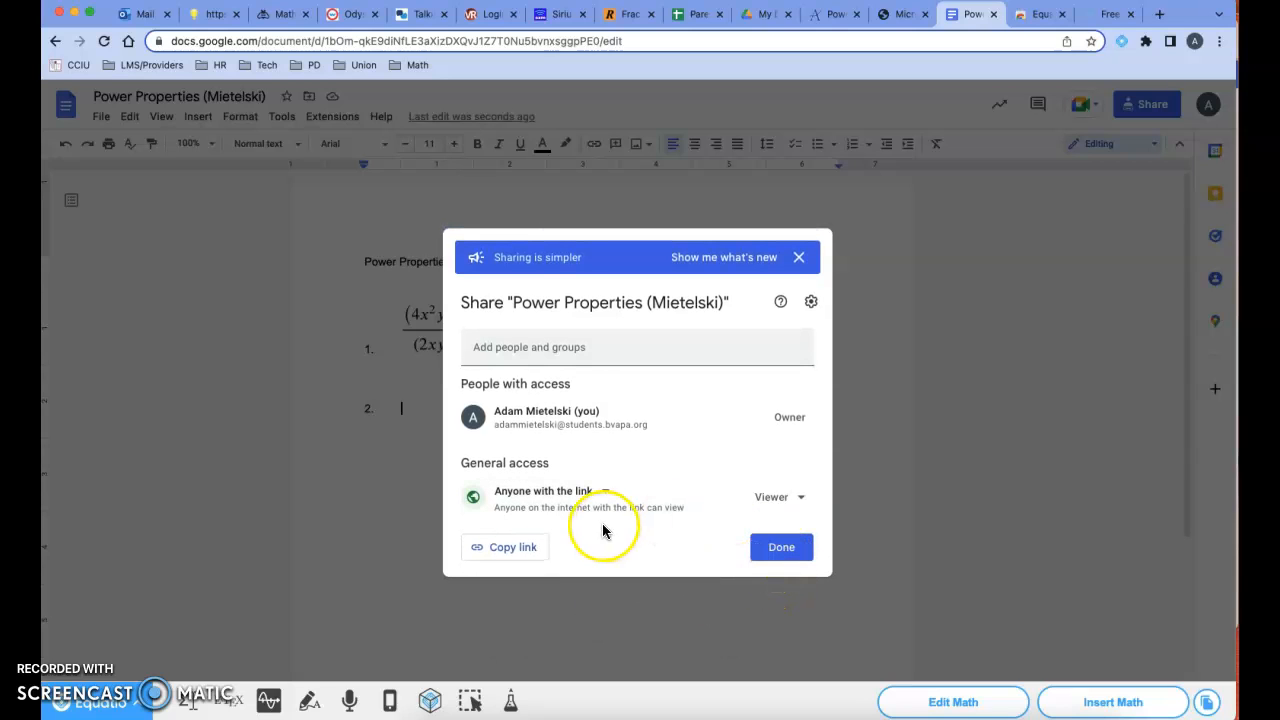
pyautogui.click(511, 552)
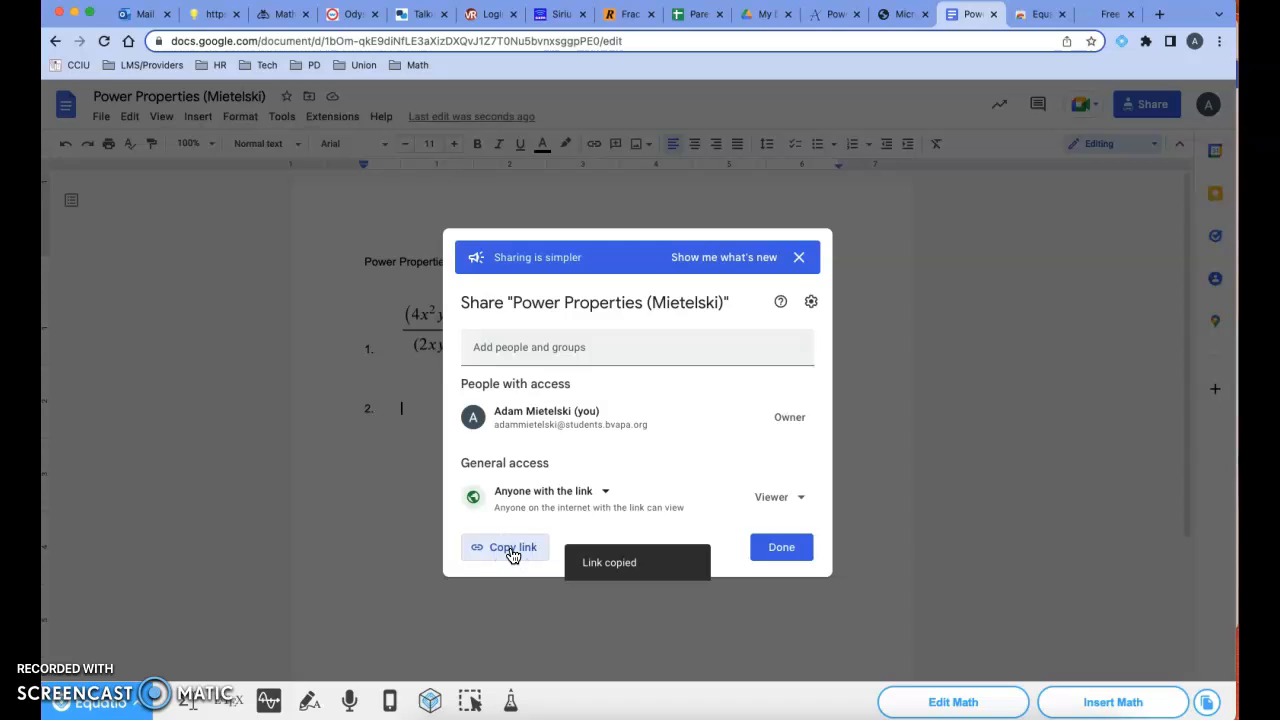
# - Consult the Power Properties Assignment page, return to the document, and finish its sharing settings
pyautogui.click(838, 15)
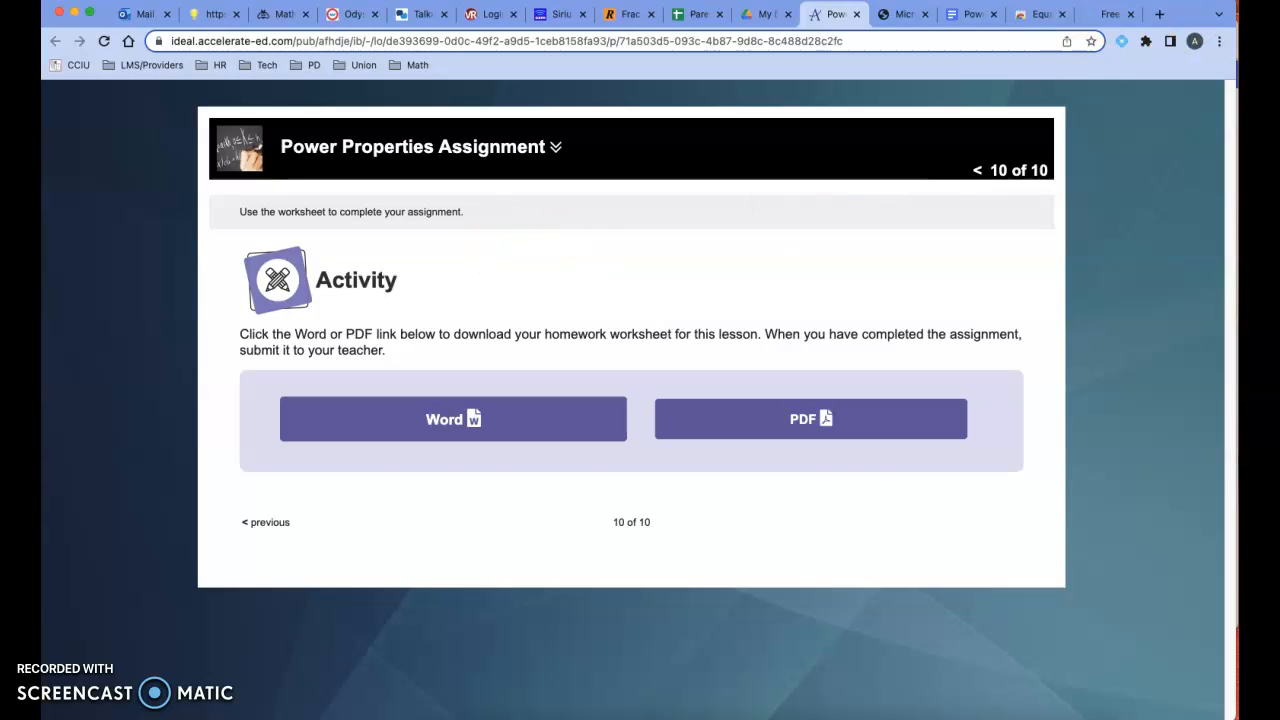
pyautogui.click(1107, 15)
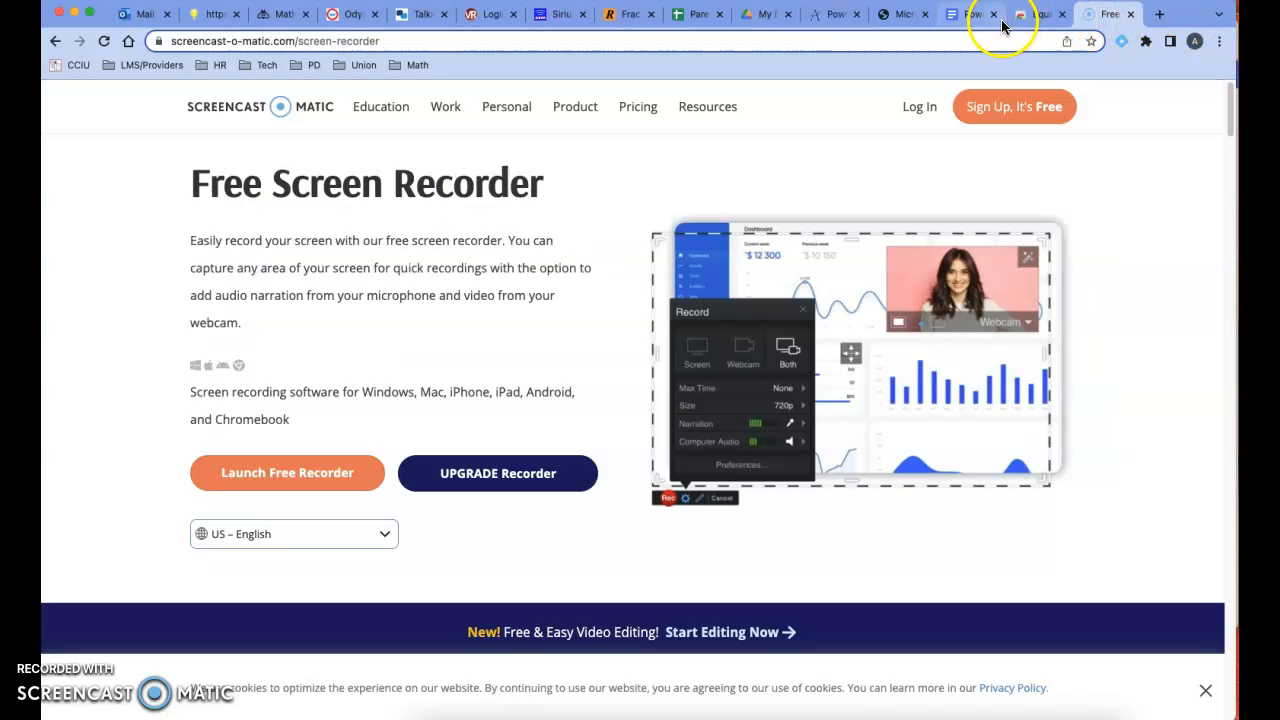
pyautogui.click(966, 16)
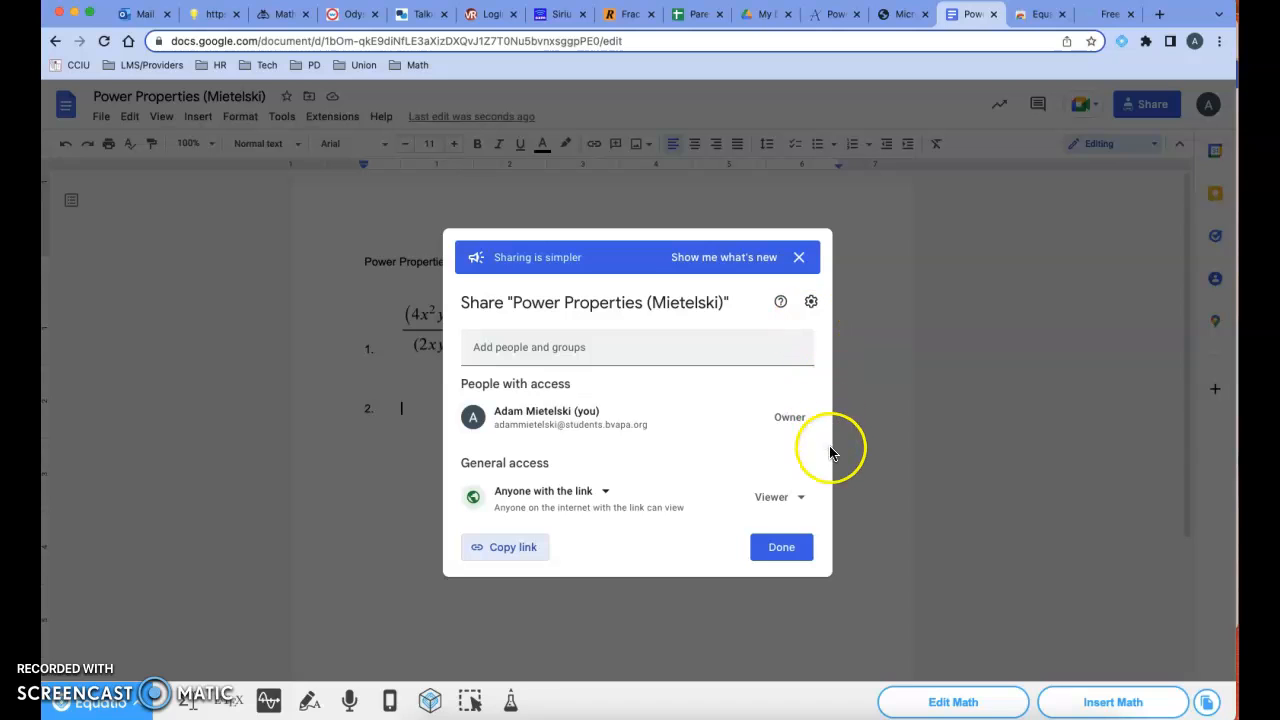
pyautogui.click(781, 548)
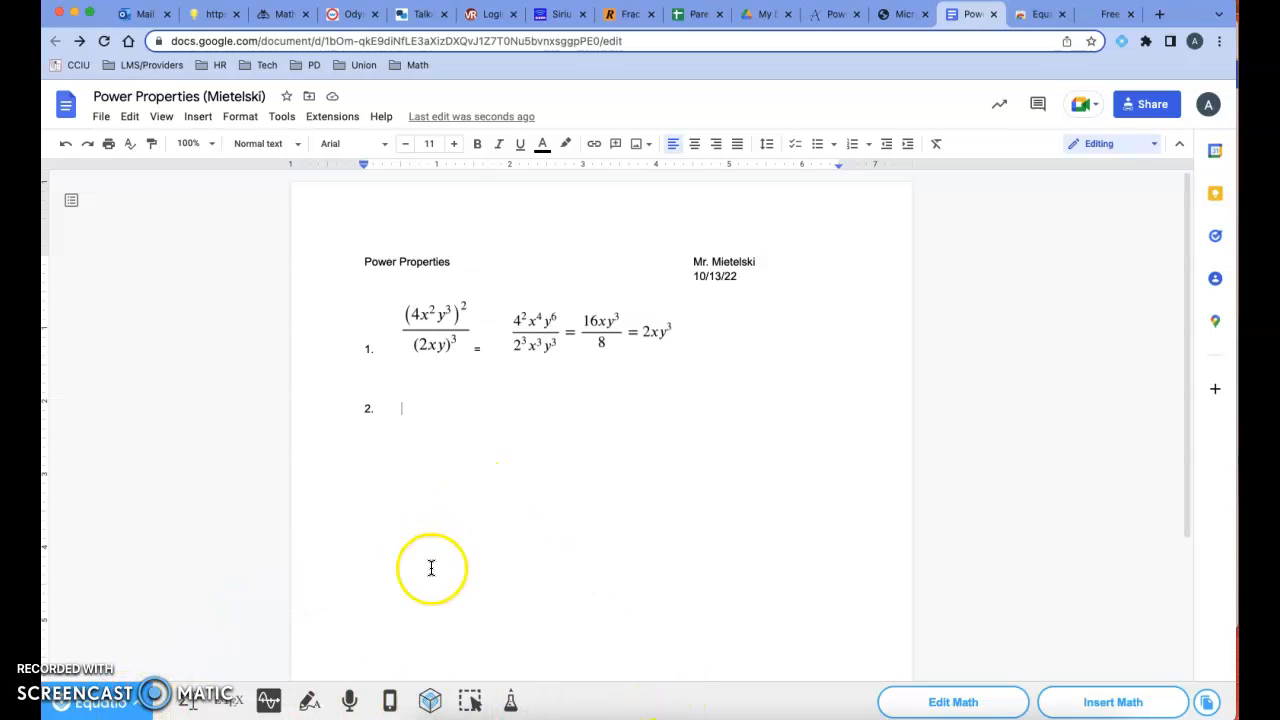
# - Handwrite the sample equation 2 + 5 = 7 in Equatio and undo its final 7
pyautogui.click(309, 701)
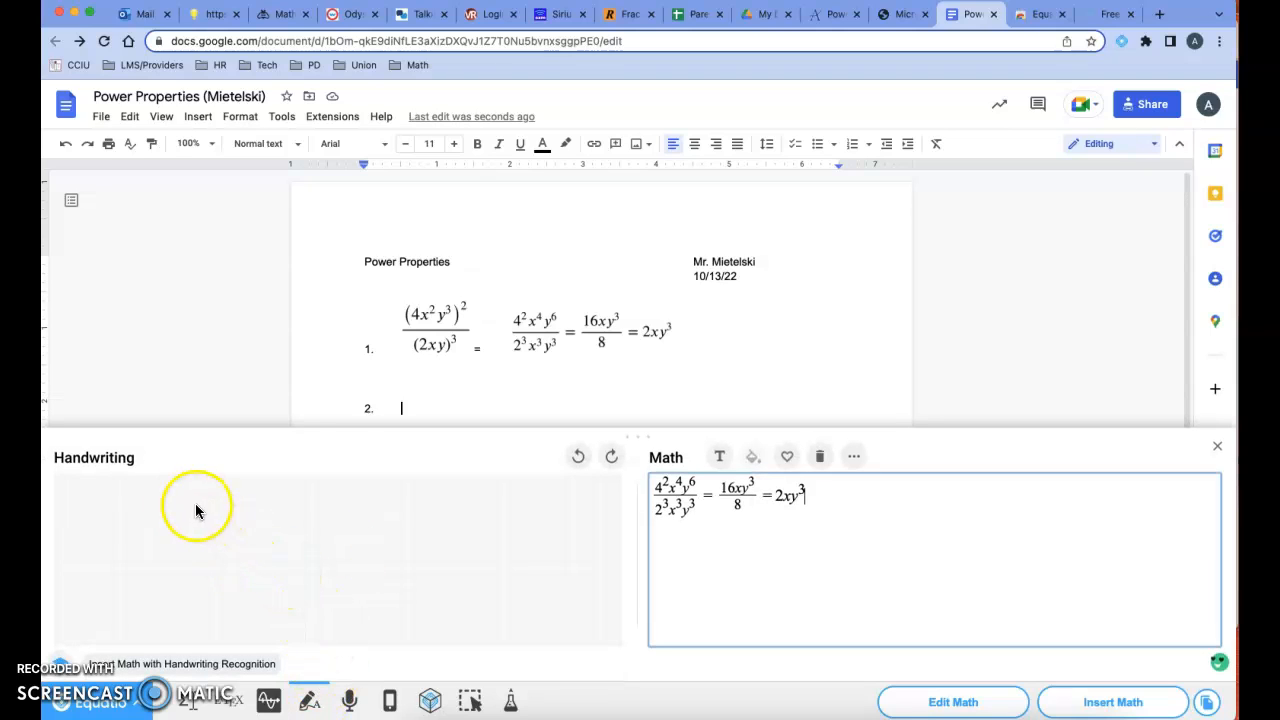
pyautogui.moveTo(122, 507); pyautogui.dragTo(140, 506)
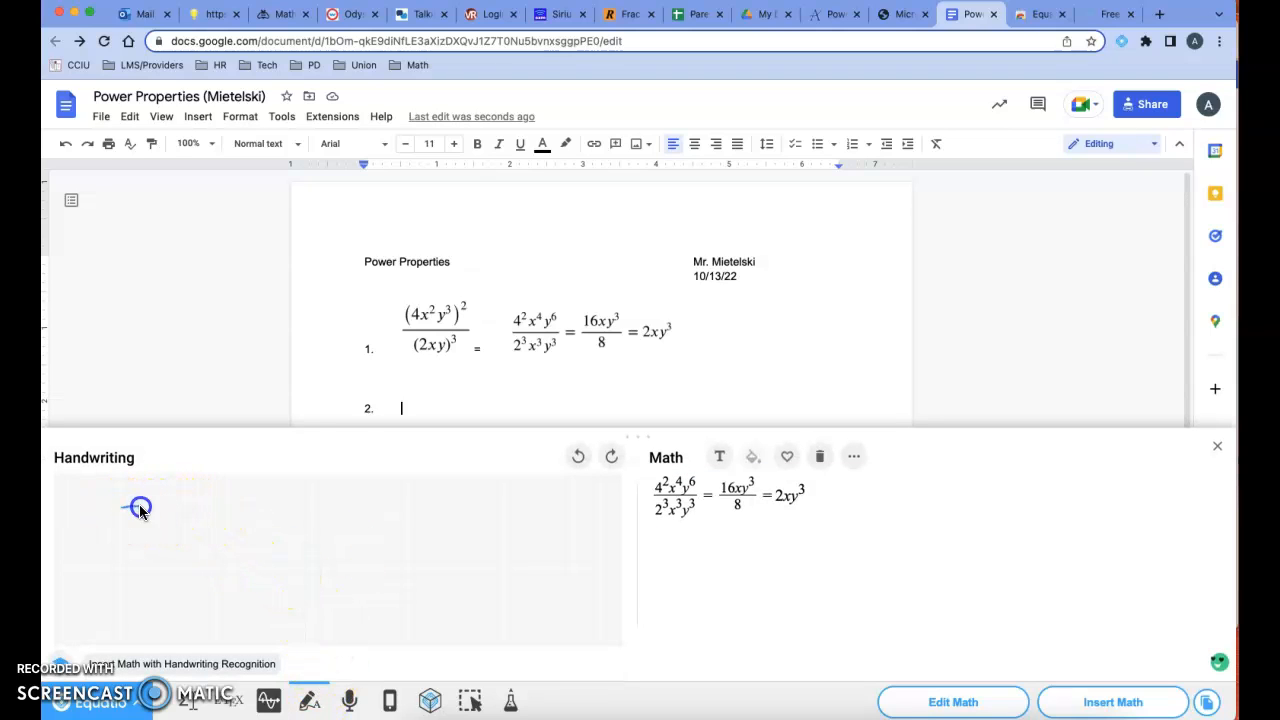
pyautogui.moveTo(229, 517)
pyautogui.mouseDown()
pyautogui.moveTo(235, 568)
pyautogui.moveTo(312, 552)
pyautogui.mouseUp()
pyautogui.moveTo(354, 510)
pyautogui.mouseDown()
pyautogui.moveTo(357, 577)
pyautogui.moveTo(354, 517)
pyautogui.moveTo(423, 509)
pyautogui.mouseUp()
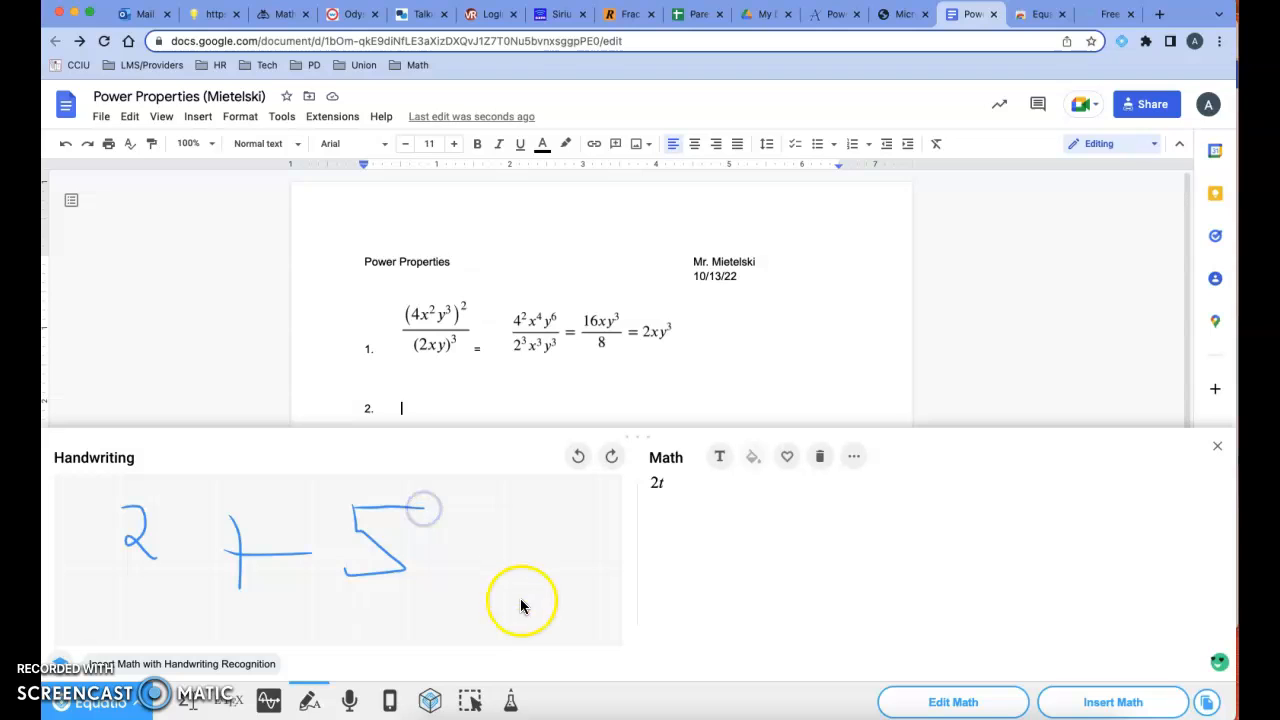
pyautogui.moveTo(456, 543); pyautogui.dragTo(512, 549)
pyautogui.moveTo(526, 522); pyautogui.dragTo(566, 600)
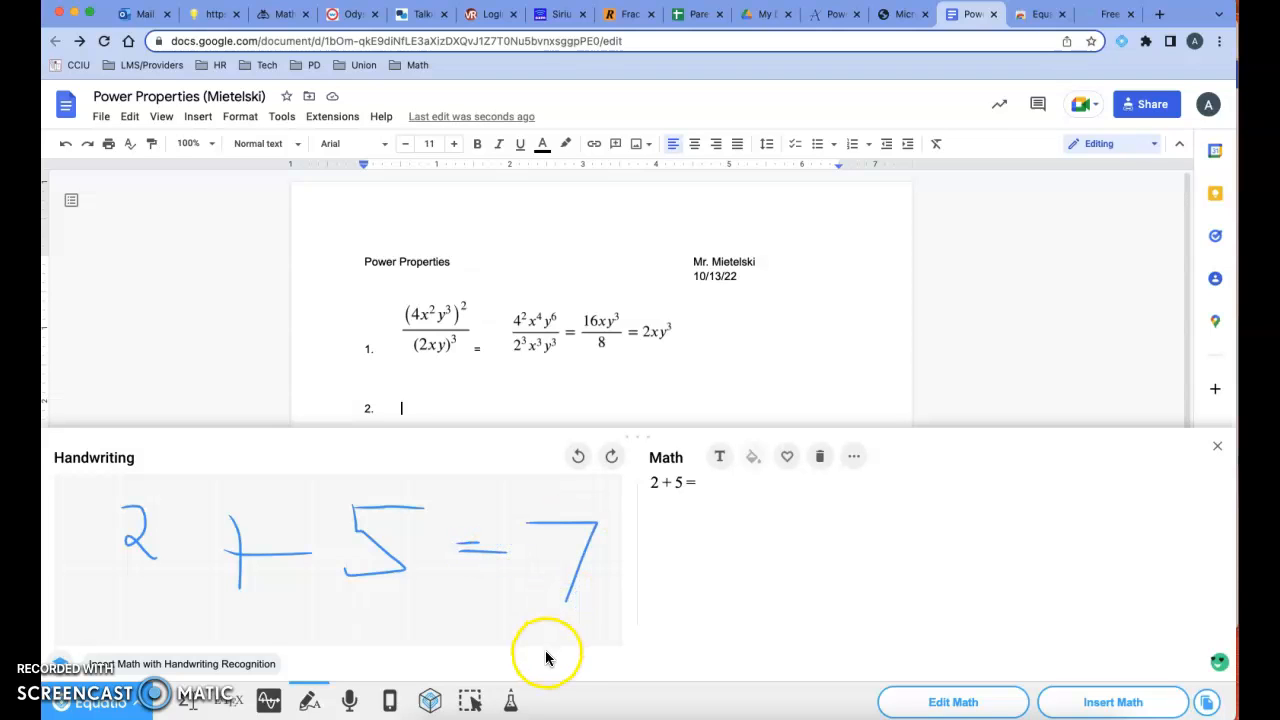
pyautogui.click(579, 457)
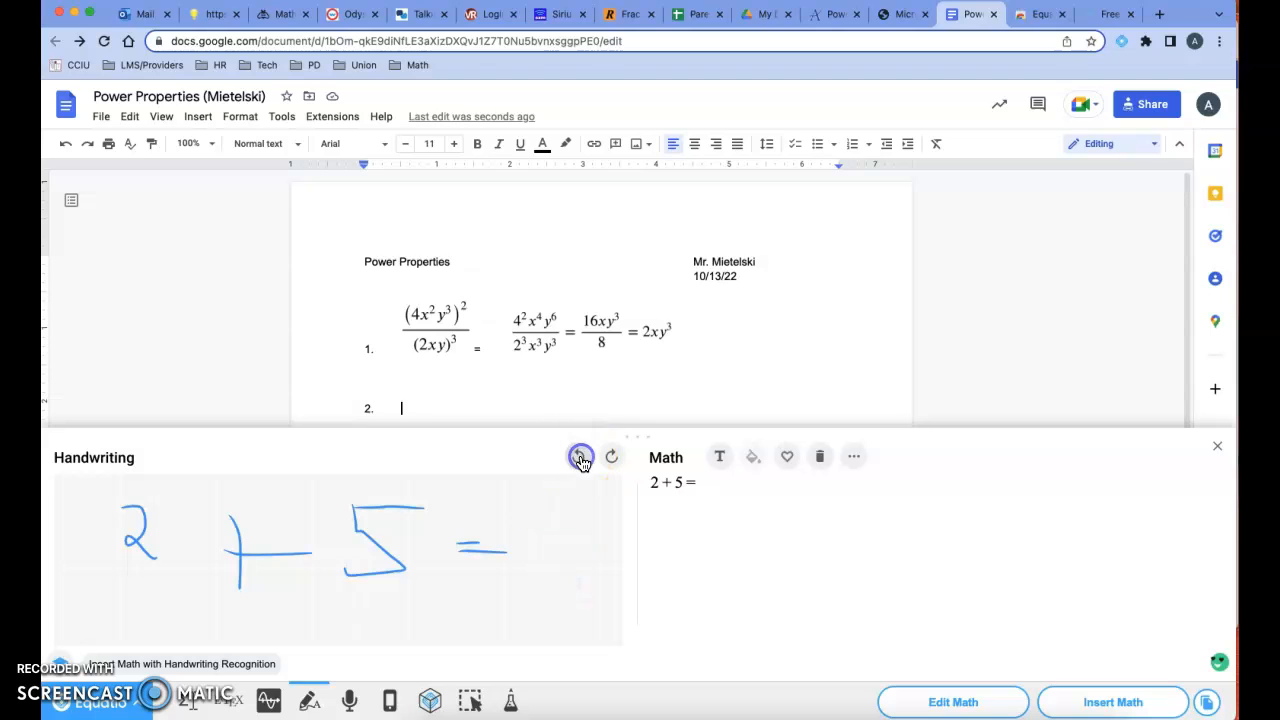